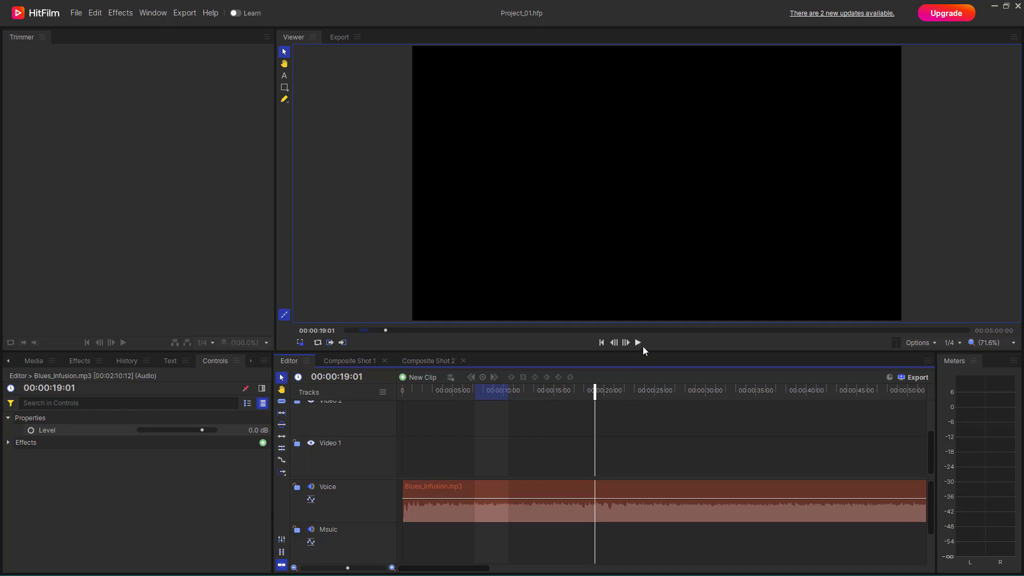
- Preview the Blues_Infusion.mp3 clip on the Voice track, before and after applying the Echo audio effect to it
left_click(638, 343)
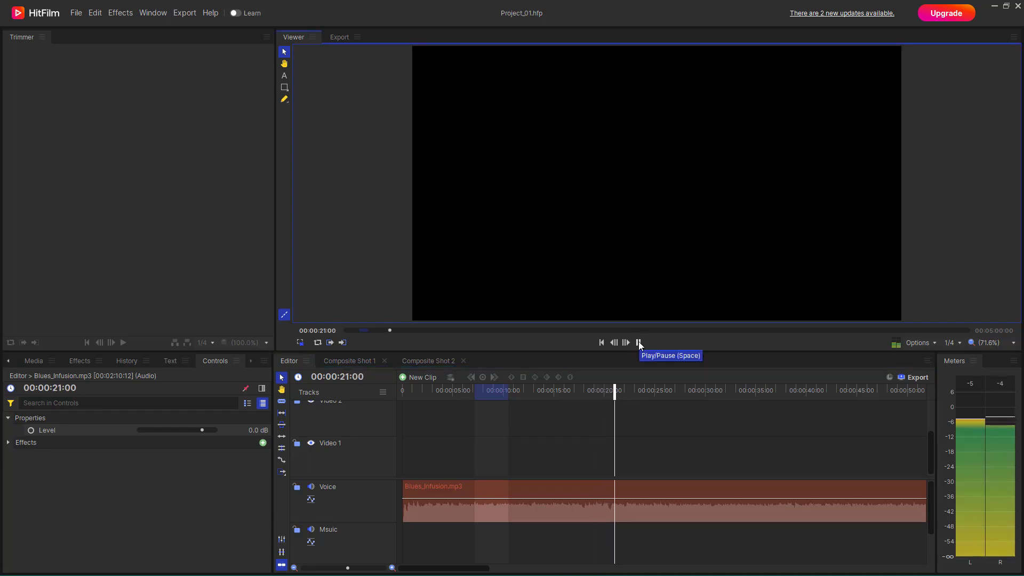
left_click(639, 343)
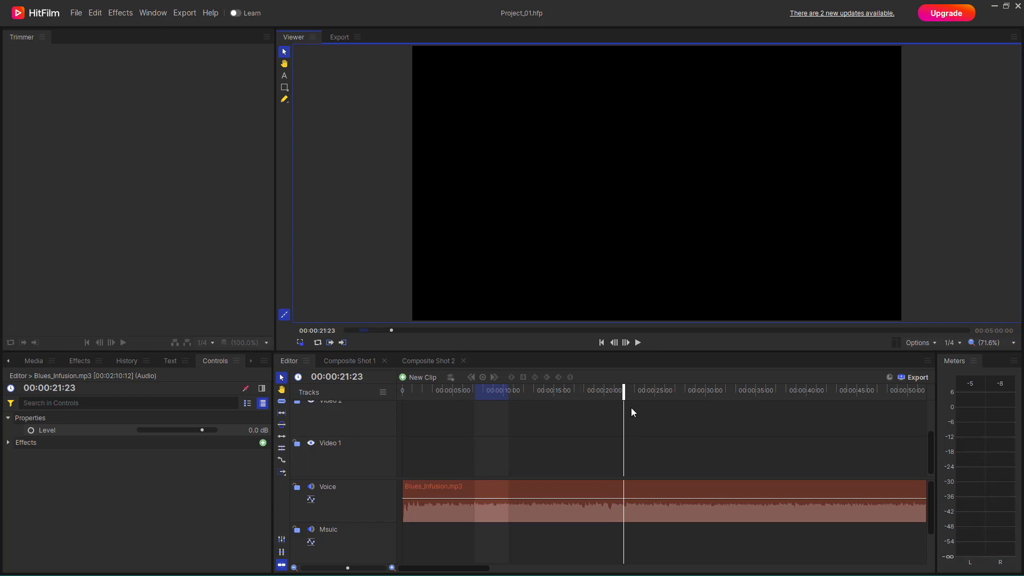
left_click(84, 363)
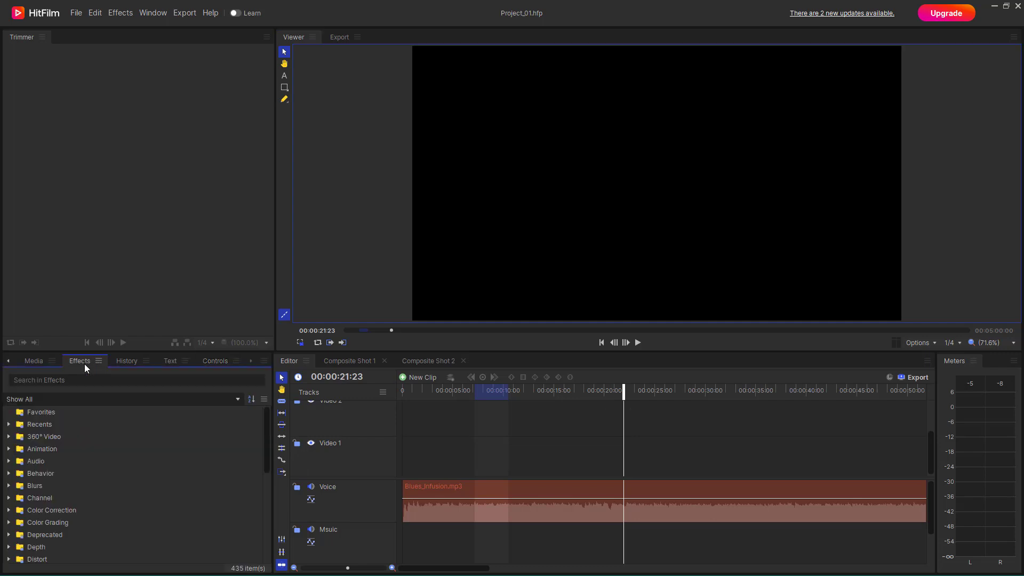
left_click(8, 461)
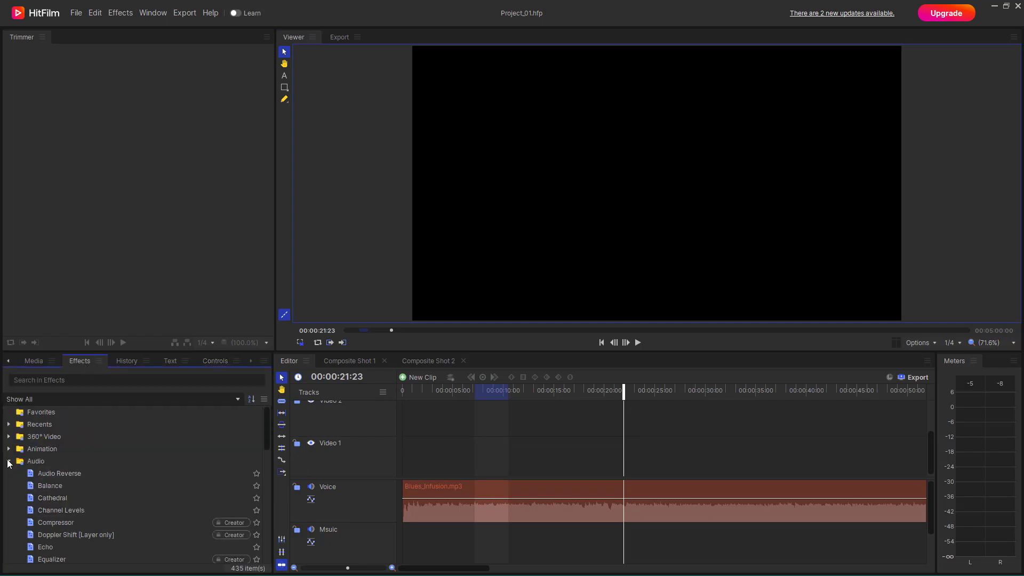
scroll(75, 480, "down", 2)
left_click(47, 475)
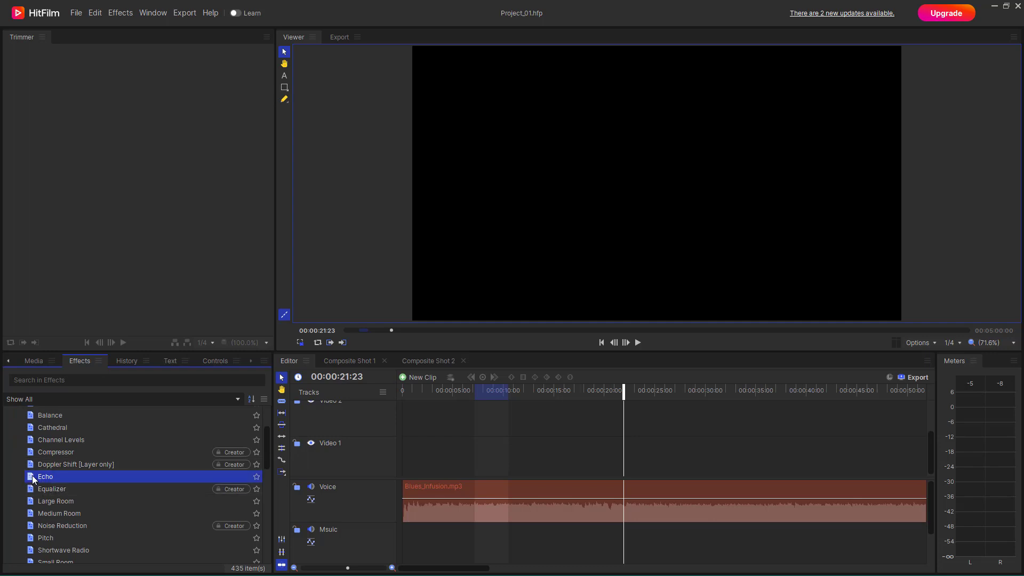
left_click_drag(32, 478, 440, 496)
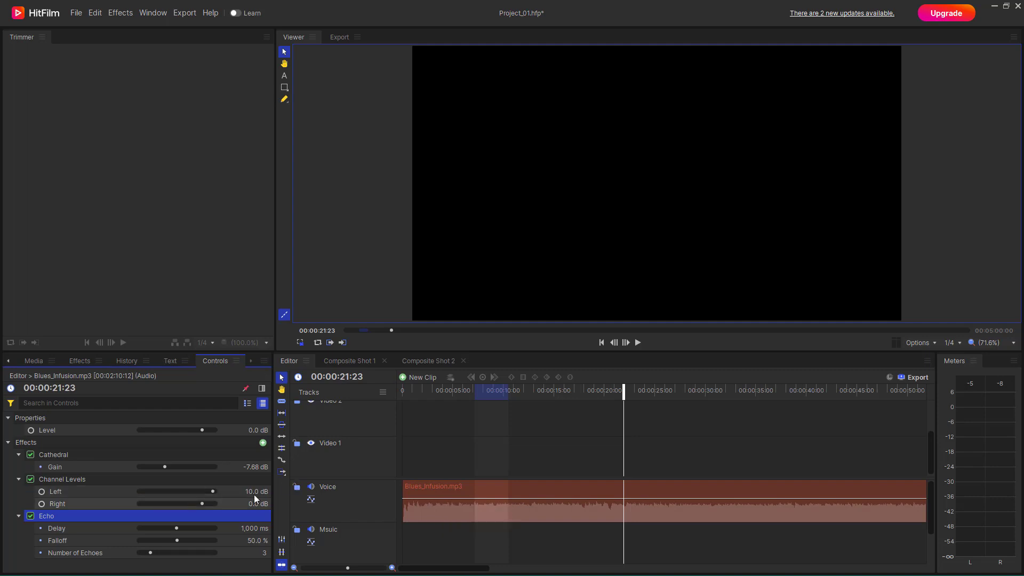
left_click(638, 343)
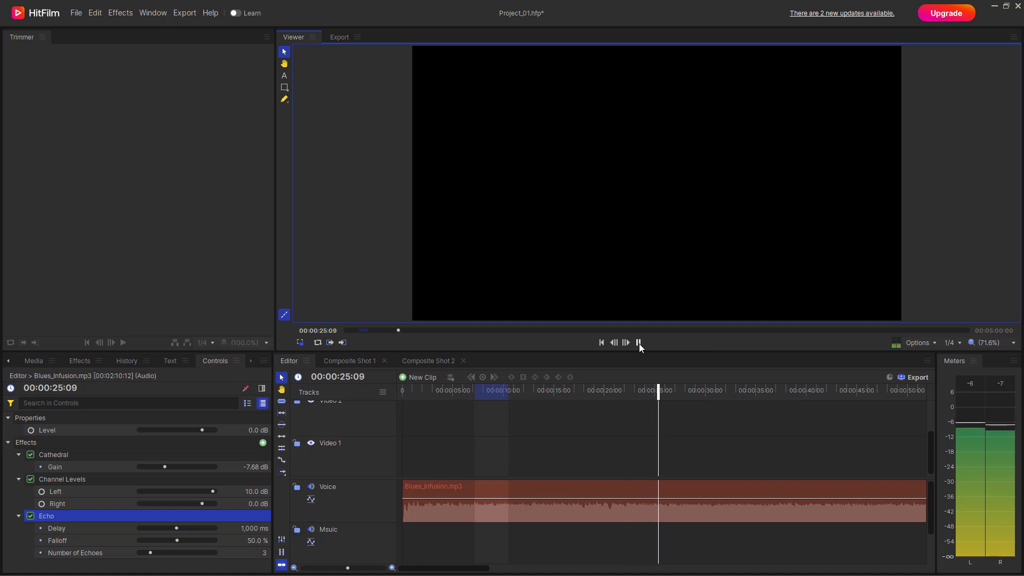
left_click(638, 343)
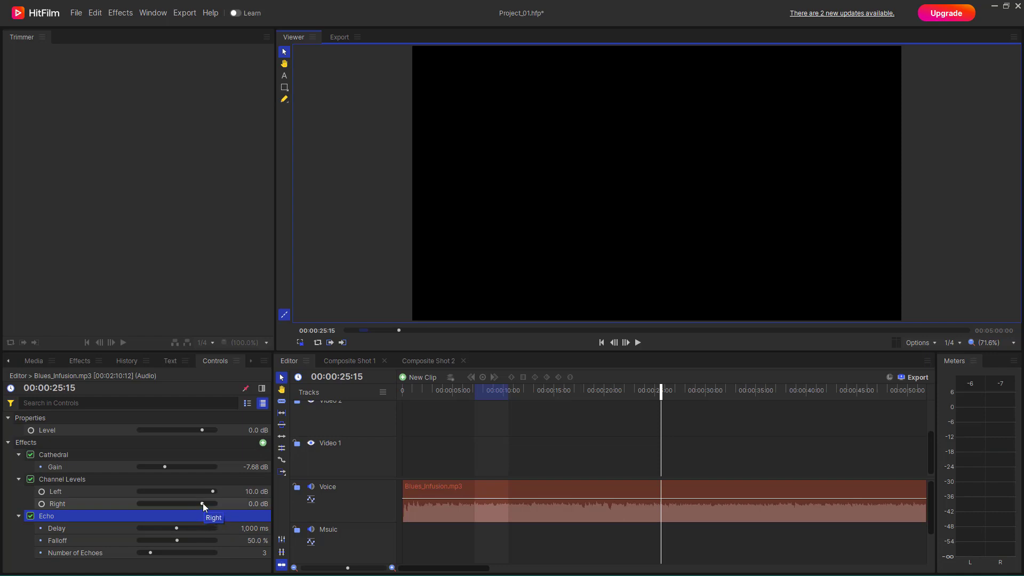
- Set the clip's Channel Levels right channel to 3.3 dB and the Cathedral gain to -1.92 dB, and preview the sound
left_click_drag(203, 503, 207, 504)
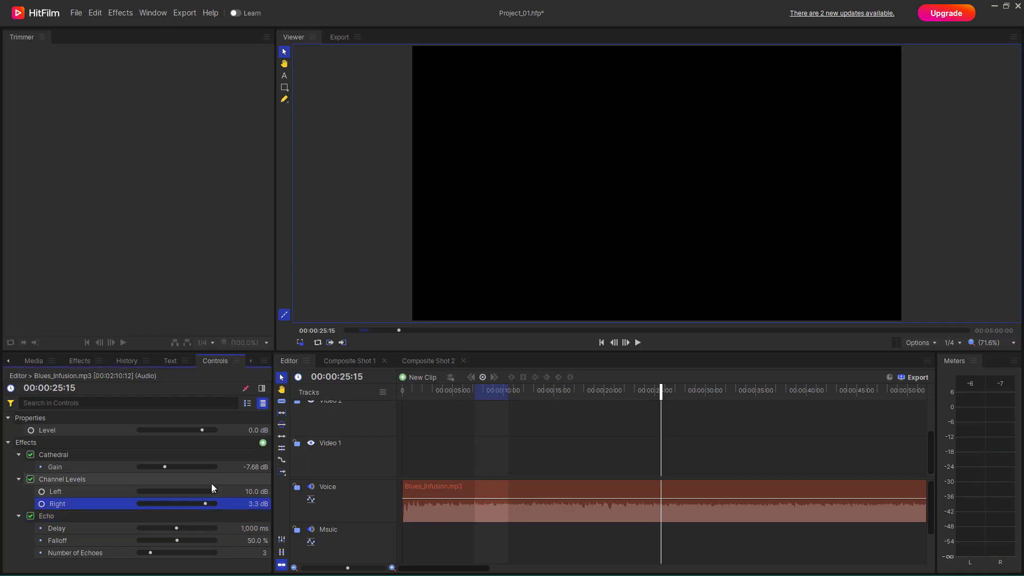
left_click_drag(159, 470, 173, 469)
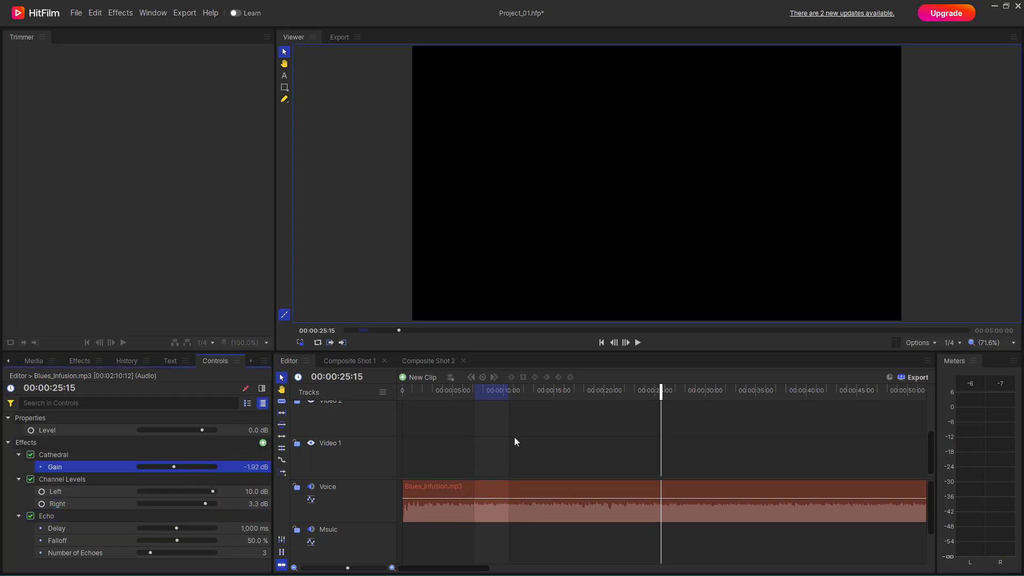
left_click(638, 343)
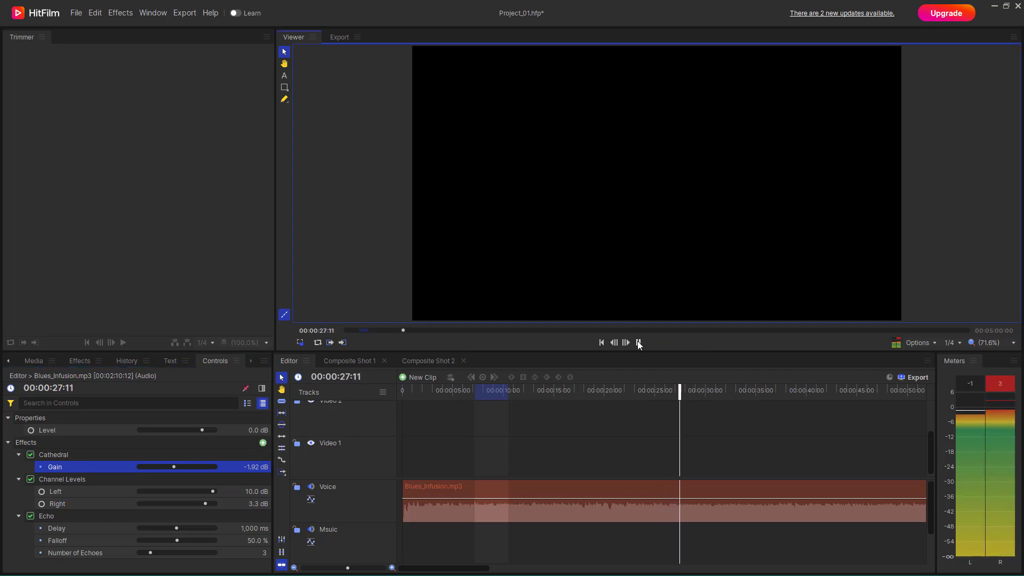
left_click(638, 343)
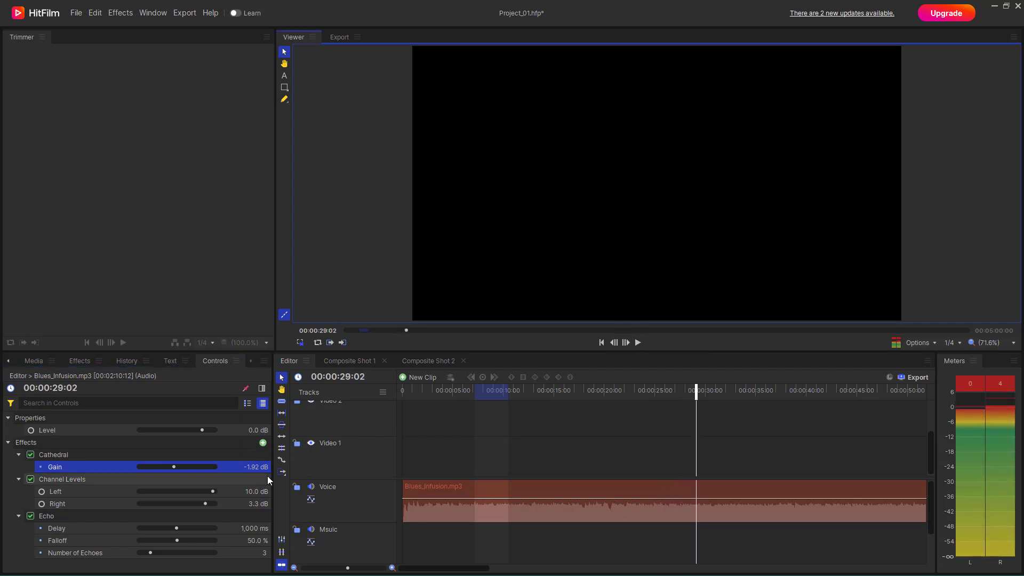
- Set the Echo effect's delay to 1,920 ms, falloff to 83.0 % and number of echoes to 11, and preview the sound
left_click_drag(180, 529, 158, 552)
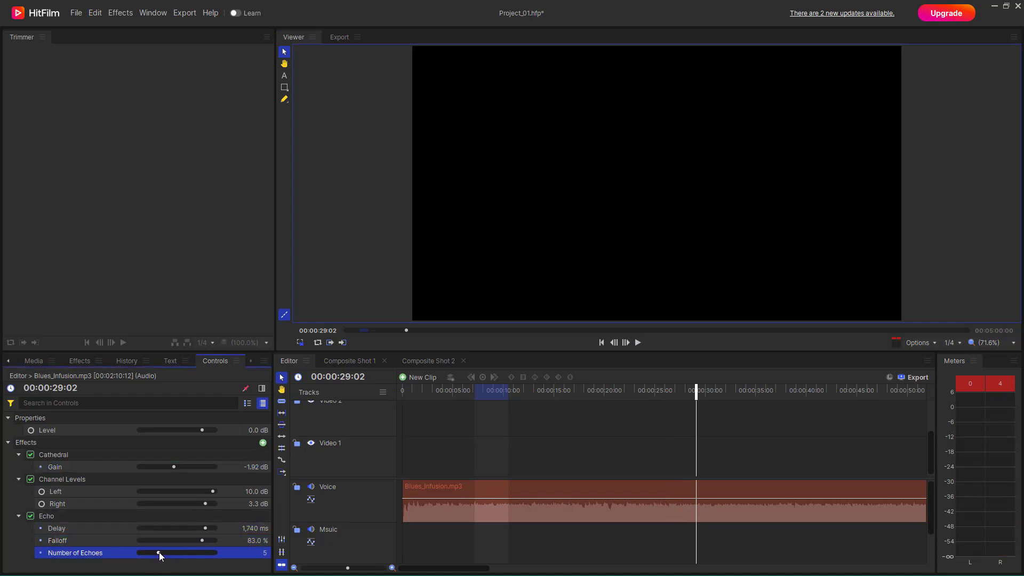
left_click_drag(205, 528, 182, 555)
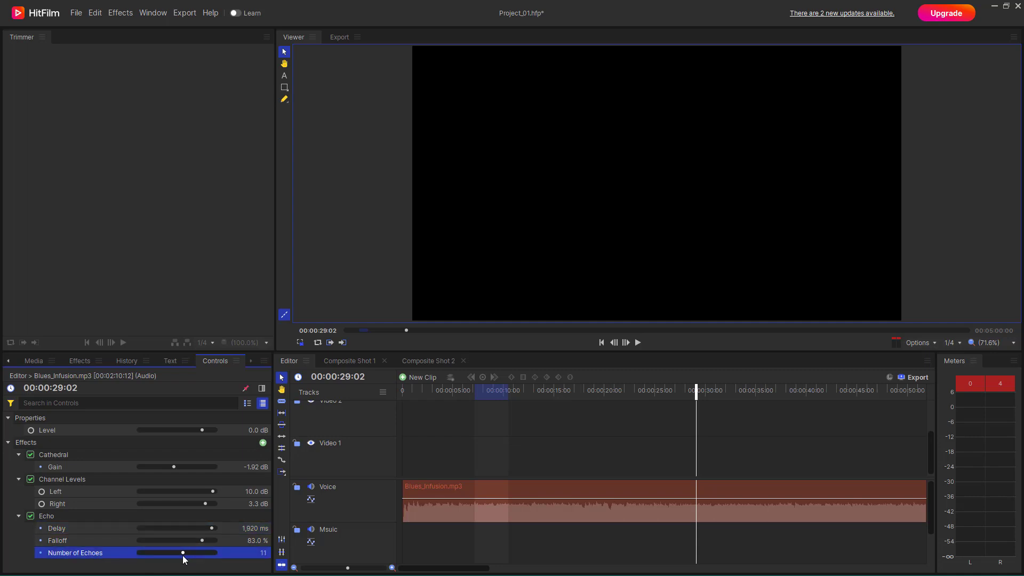
left_click(638, 343)
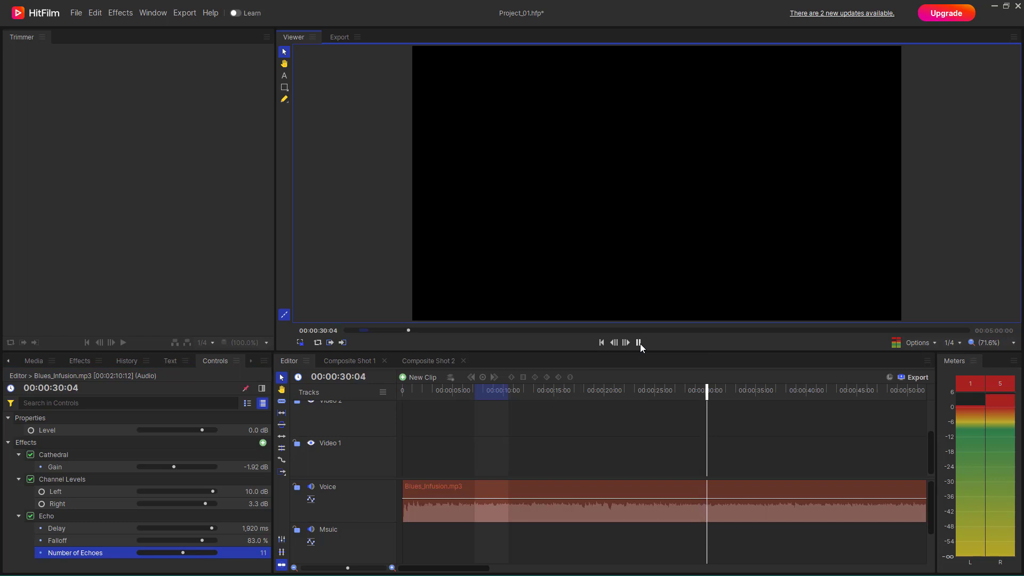
left_click(639, 344)
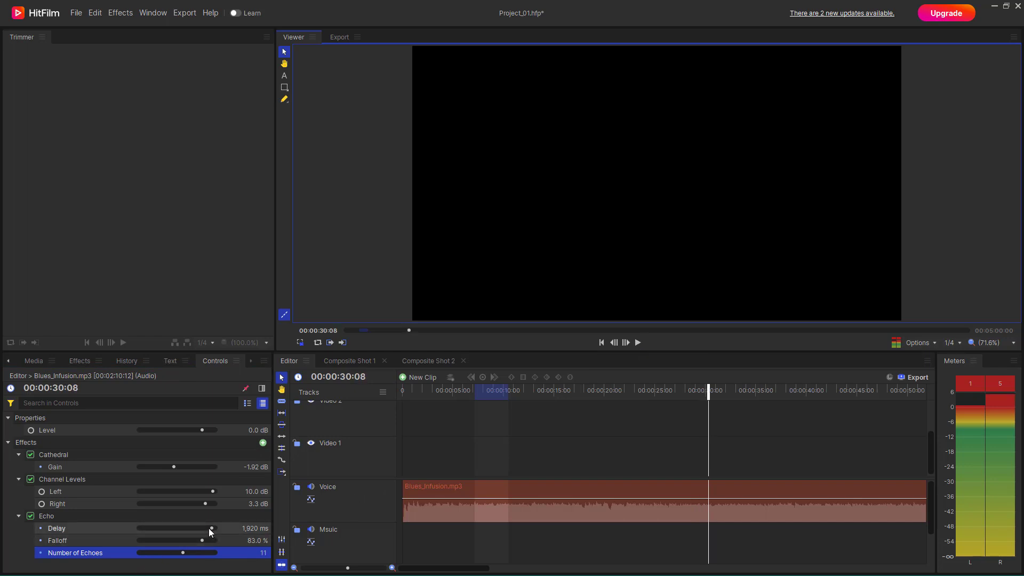
- Reduce the Echo effect's delay to 1,680 ms and the number of echoes to 8, and preview the sound
left_click_drag(209, 528, 202, 528)
left_click(172, 557)
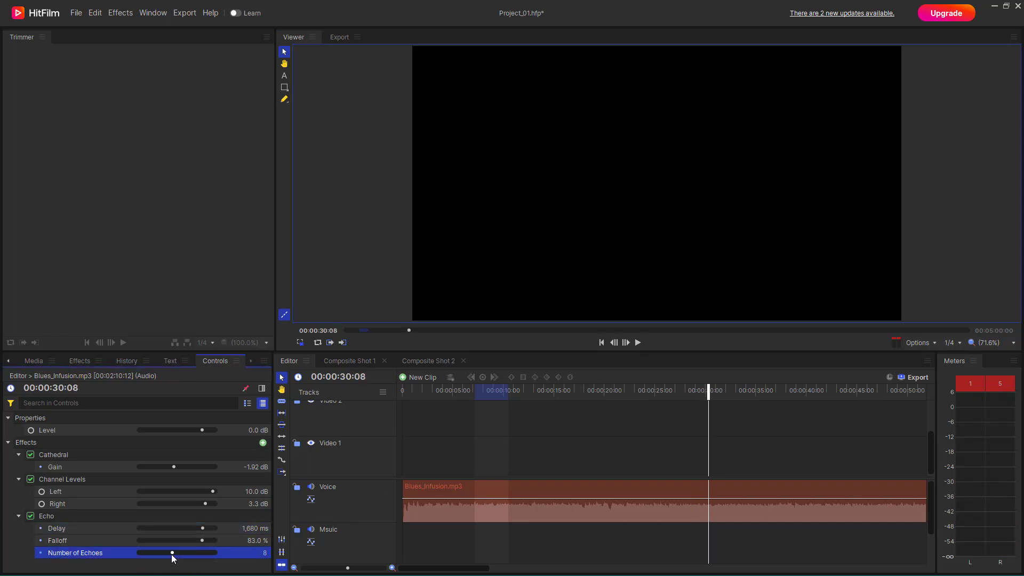
left_click(639, 343)
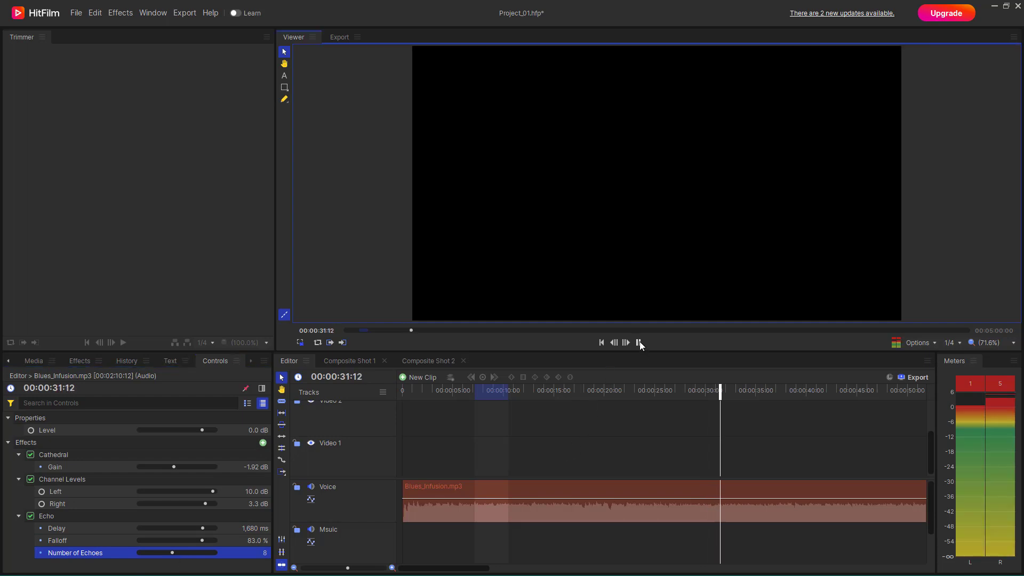
left_click(639, 344)
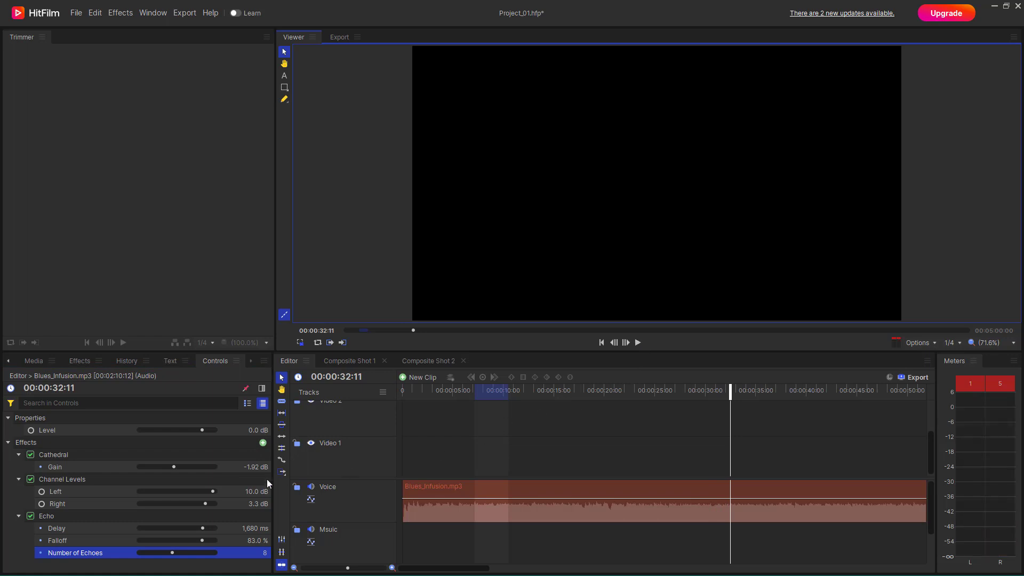
- Delete the Echo, Cathedral and Channel Levels effects from the Blues_Infusion.mp3 clip
left_click(50, 518)
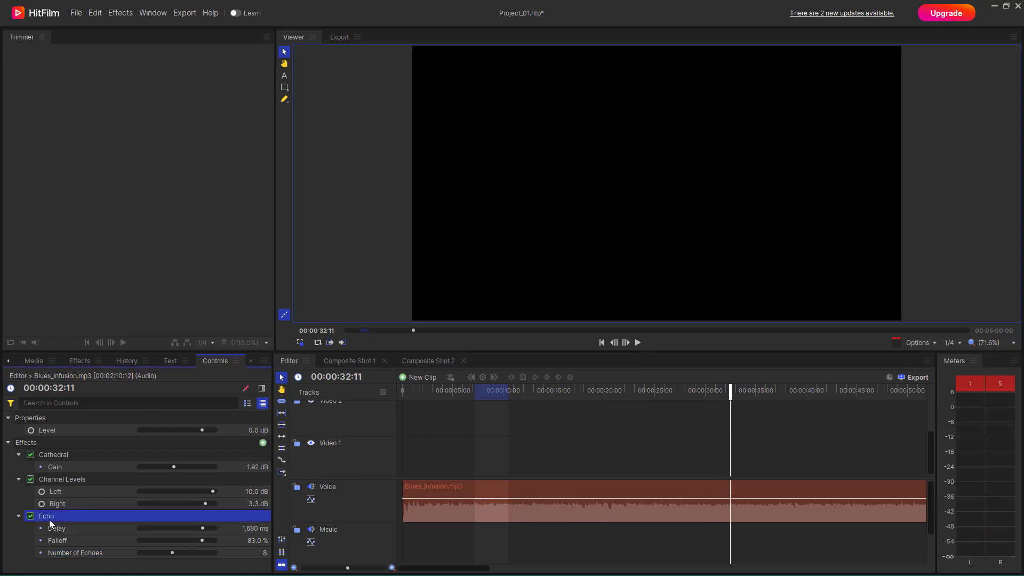
key("Delete")
left_click(53, 455)
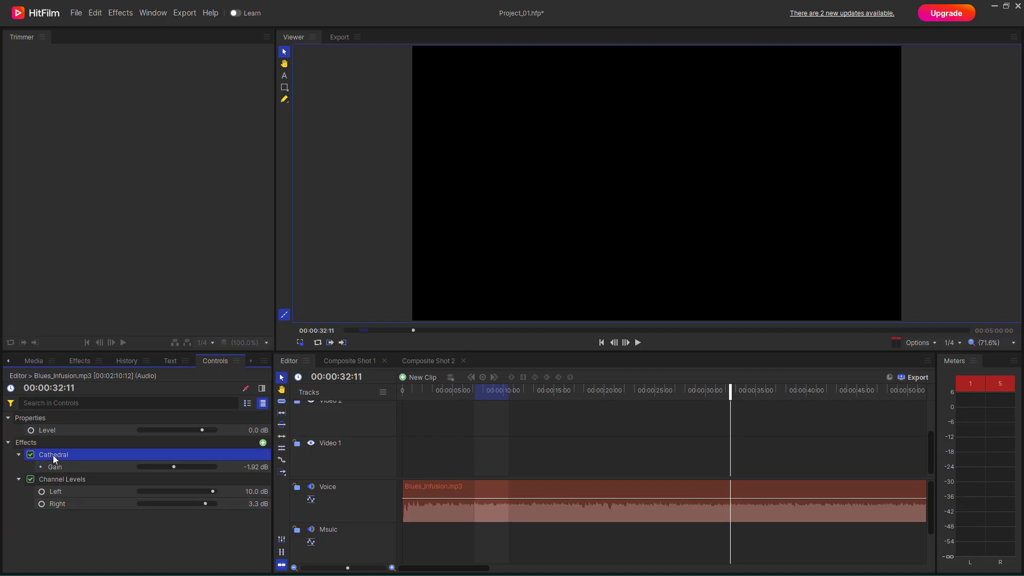
key("Delete")
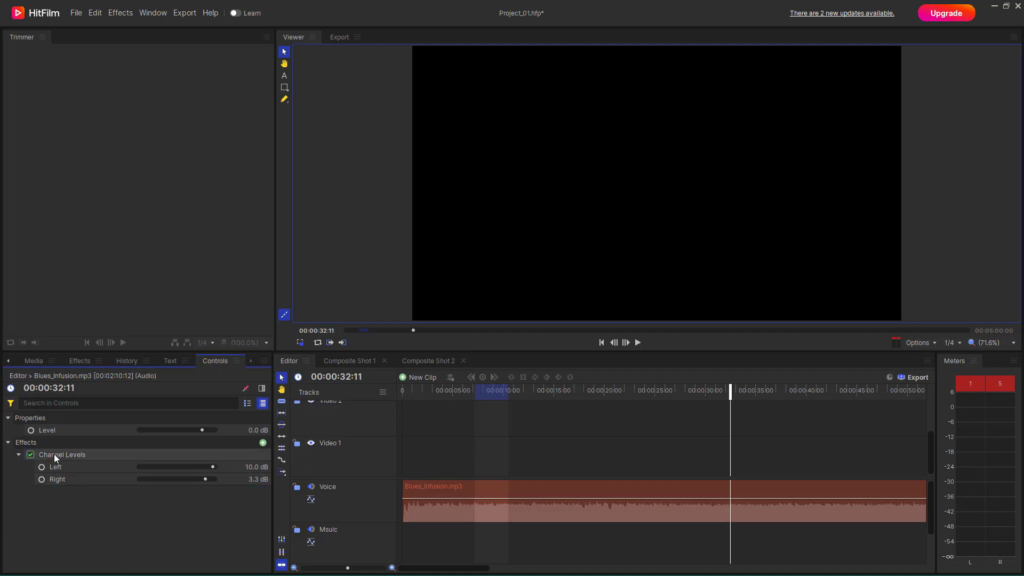
key("Delete")
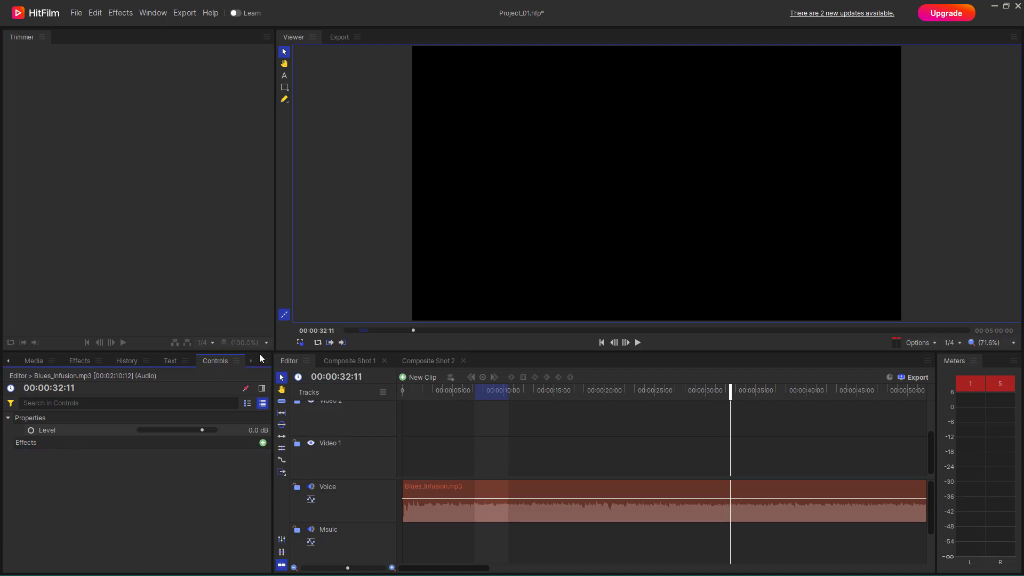
- Apply the Equalizer effect to the Blues_Infusion.mp3 clip and look through its list of presets
left_click(87, 361)
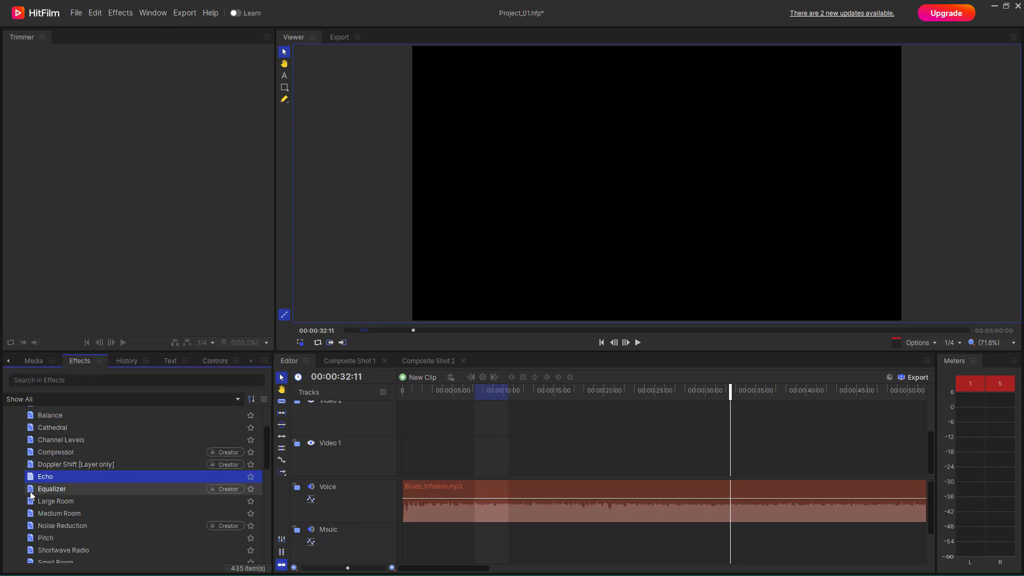
left_click_drag(31, 492, 419, 492)
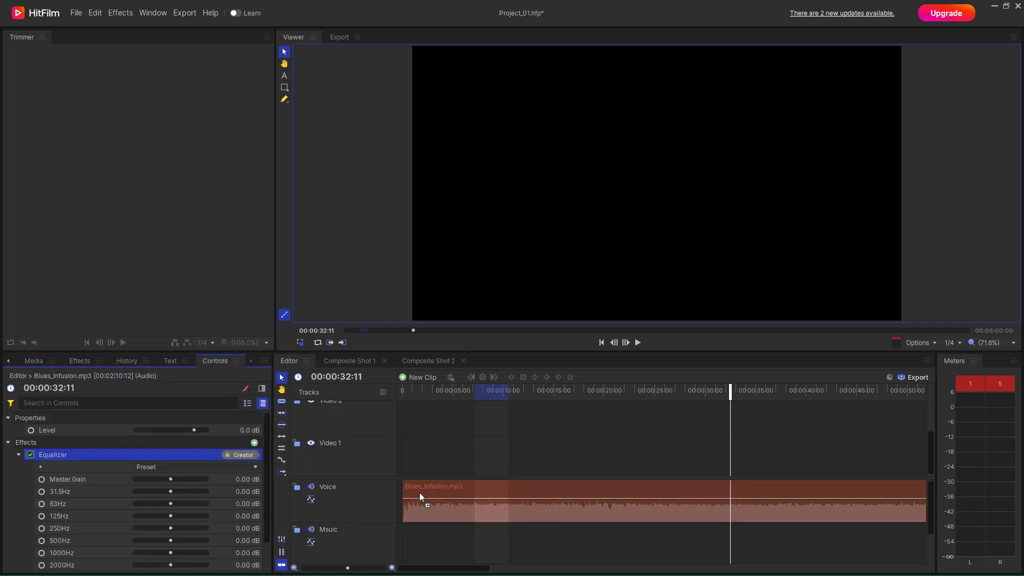
scroll(190, 470, "down", 2)
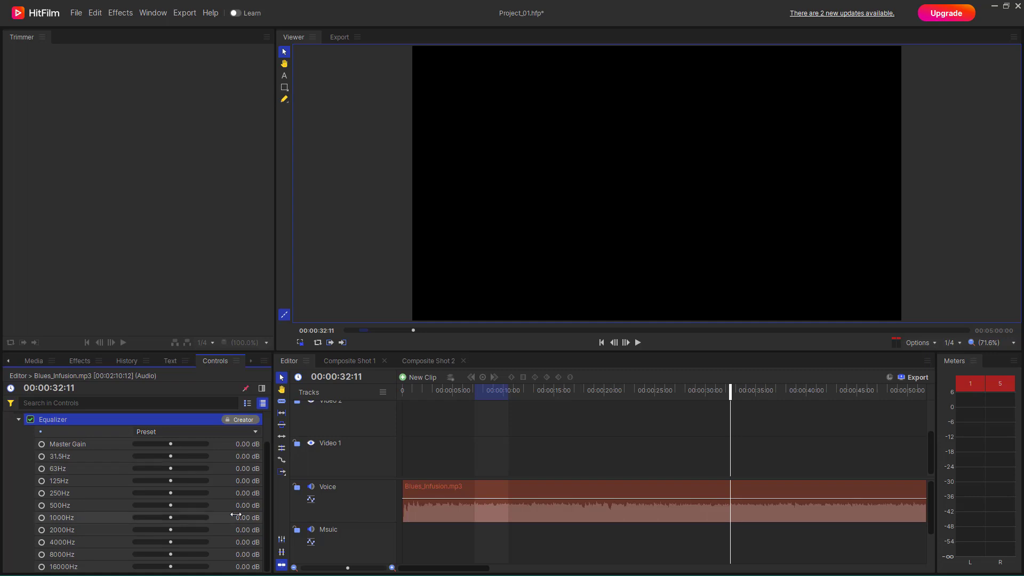
left_click(177, 435)
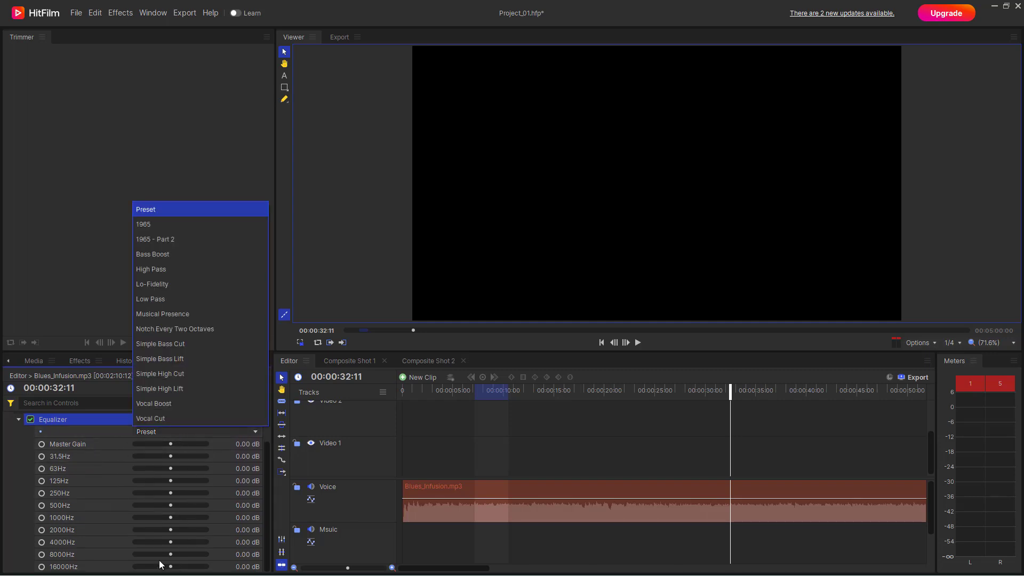
left_click(433, 427)
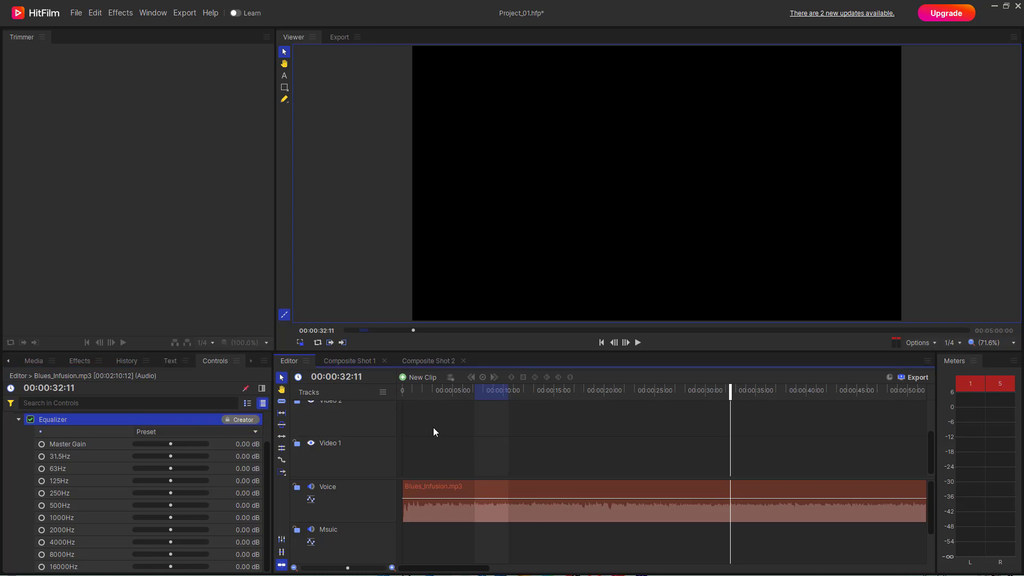
- Preview the clip from 00:00:04:11 with the equalizer's default settings
left_click(447, 389)
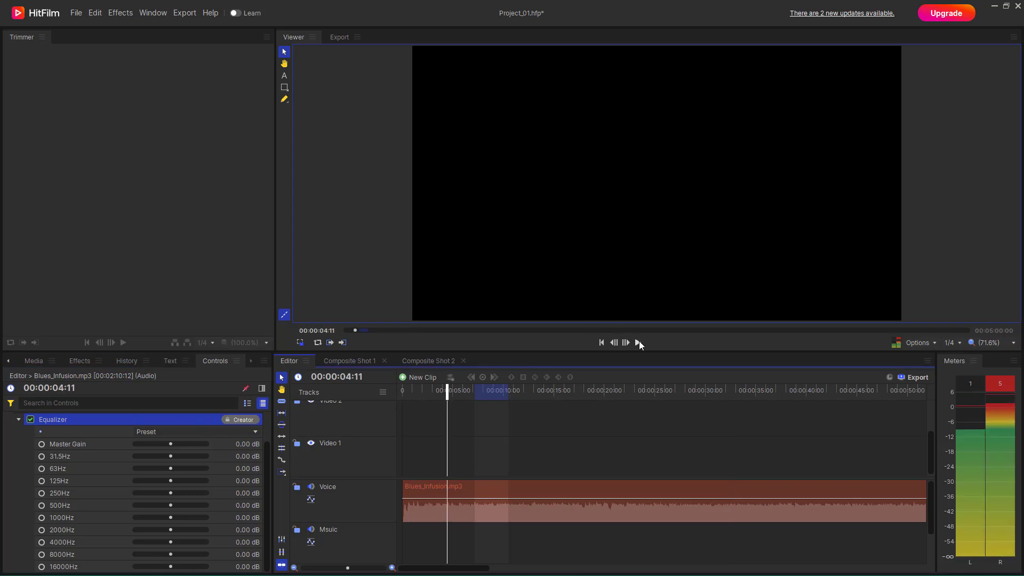
left_click(639, 342)
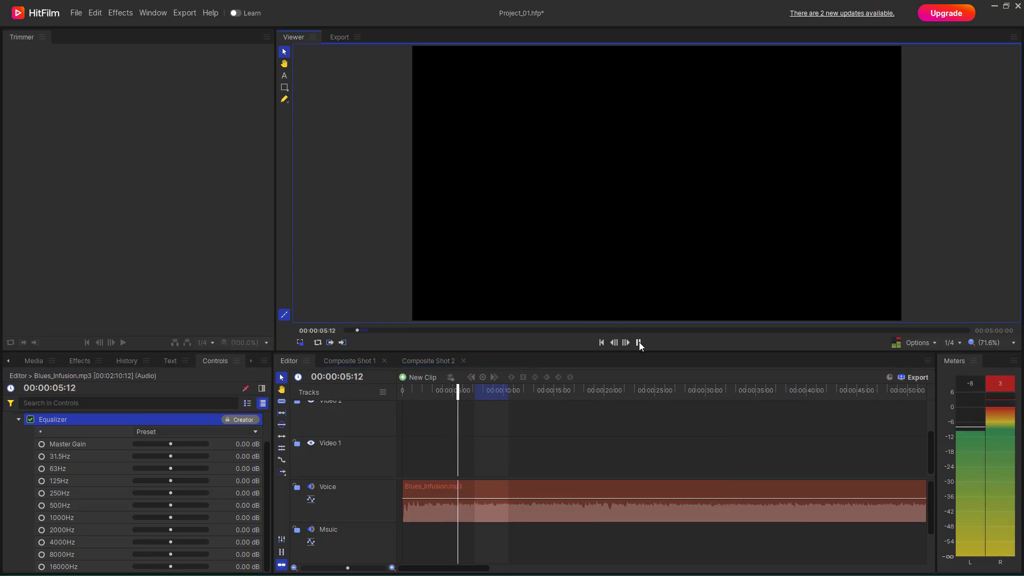
left_click(639, 342)
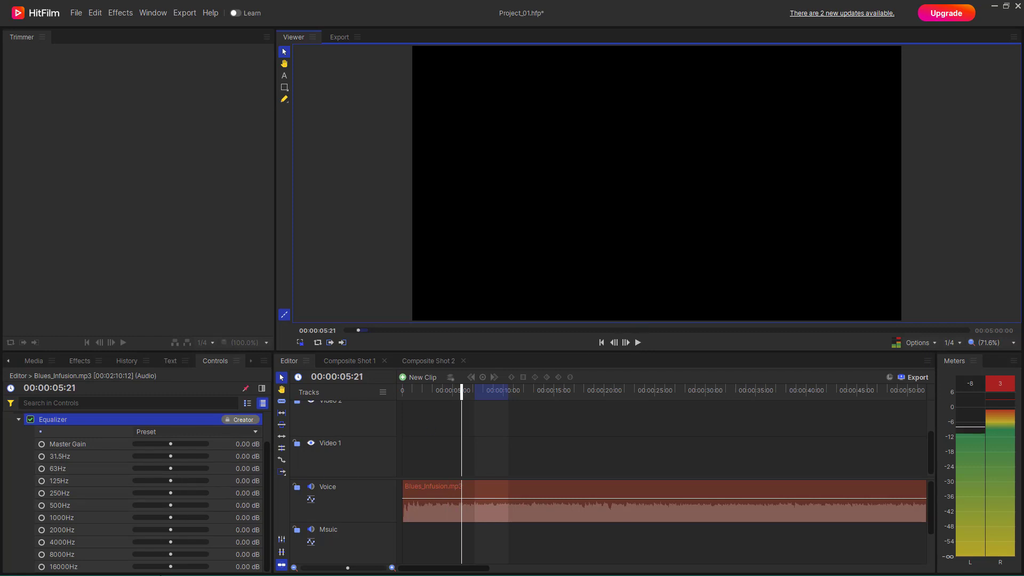
- Boost the equalizer's 4000Hz to 16000Hz bands to about 23–24 dB, cut 31.5Hz to 500Hz by about 17–24 dB, set Master Gain to -24 dB, and preview
left_click_drag(171, 567, 205, 542)
left_click_drag(171, 505, 135, 444)
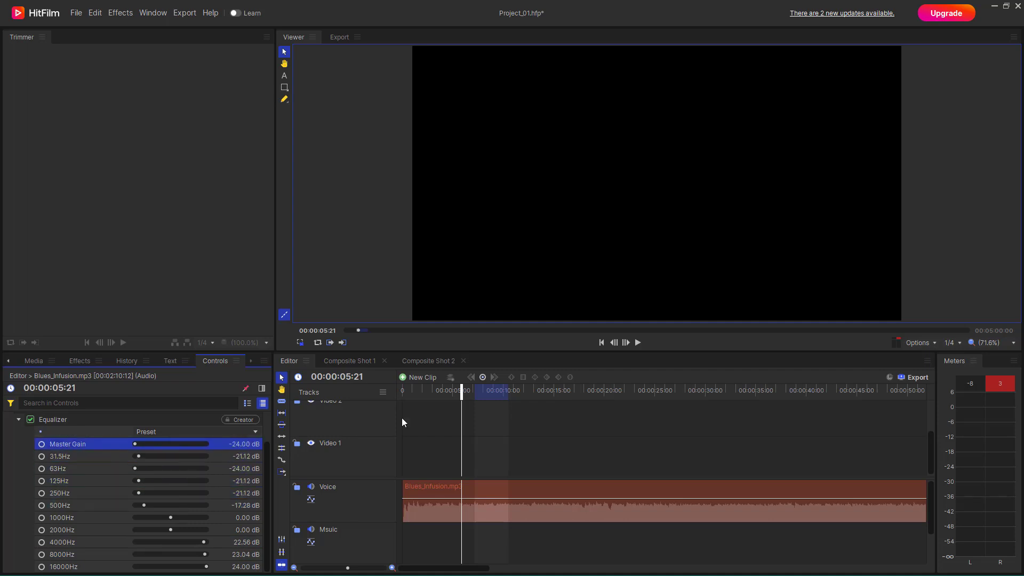
left_click(639, 344)
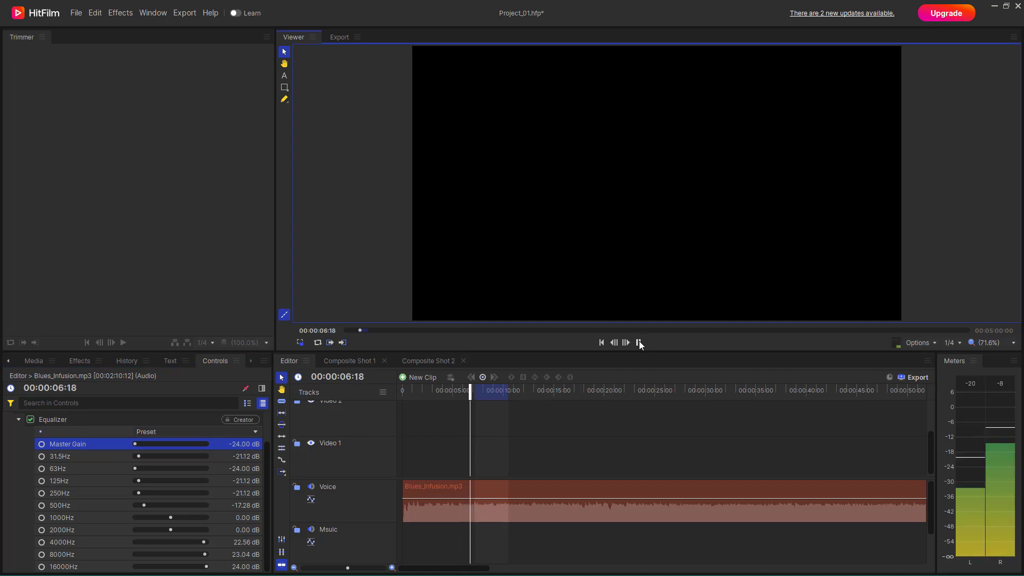
left_click(639, 344)
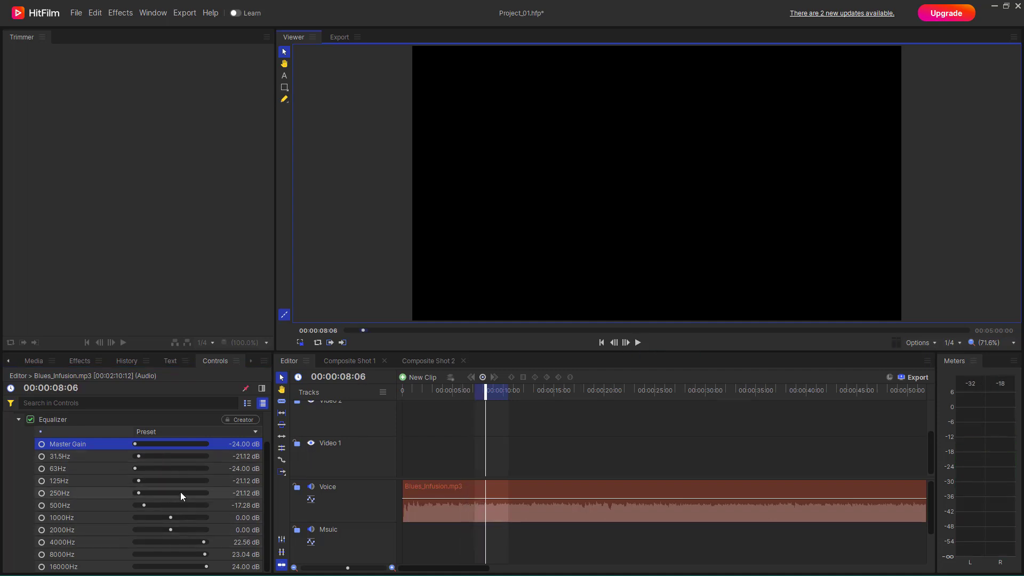
- Apply the Vocal Cut preset to the clip's Equalizer effect
left_click(185, 433)
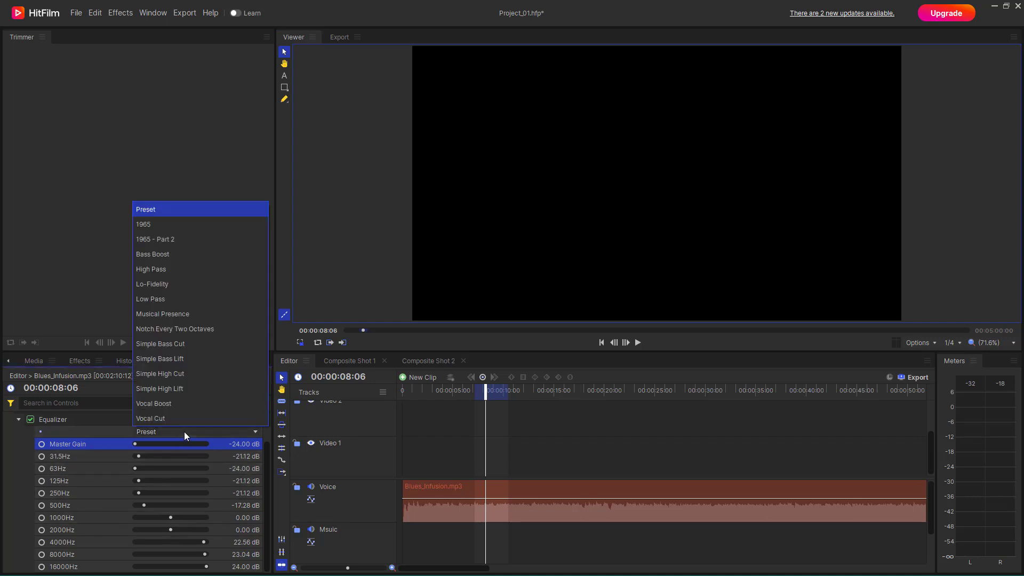
left_click(155, 418)
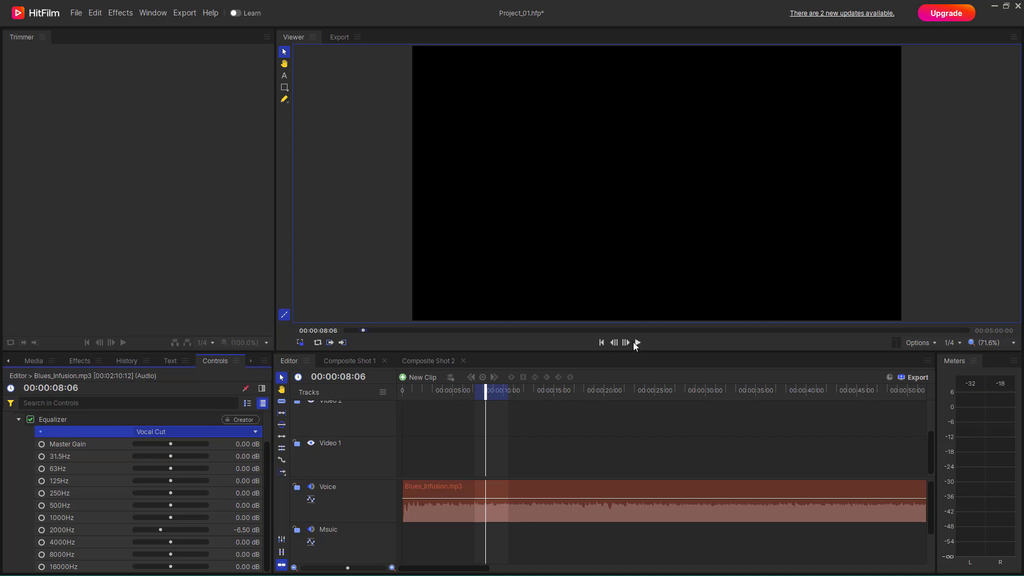
- Preview the clip with the Vocal Cut preset, and switch its Equalizer to the Vocal Boost preset
left_click(638, 342)
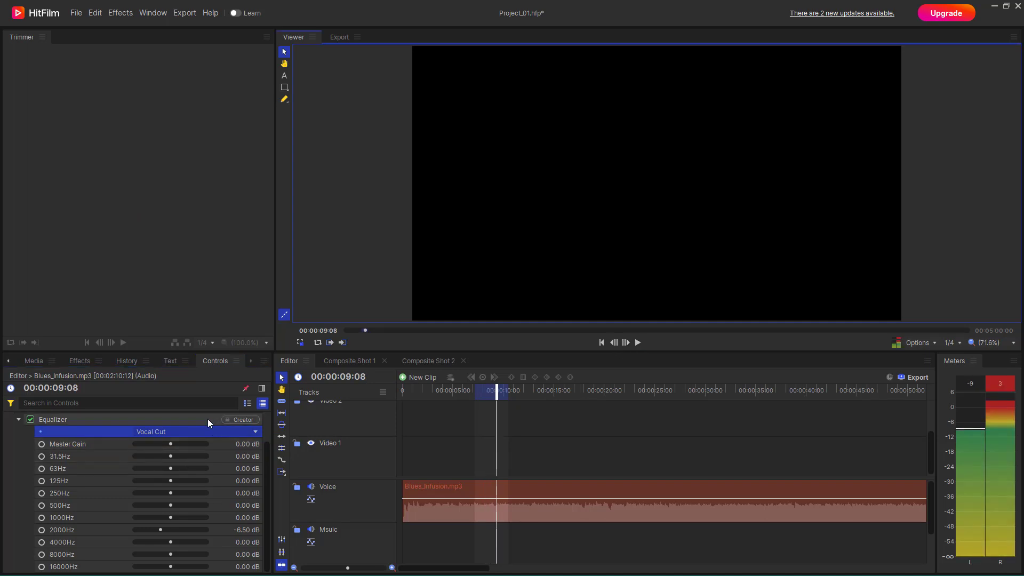
left_click(187, 431)
left_click(170, 404)
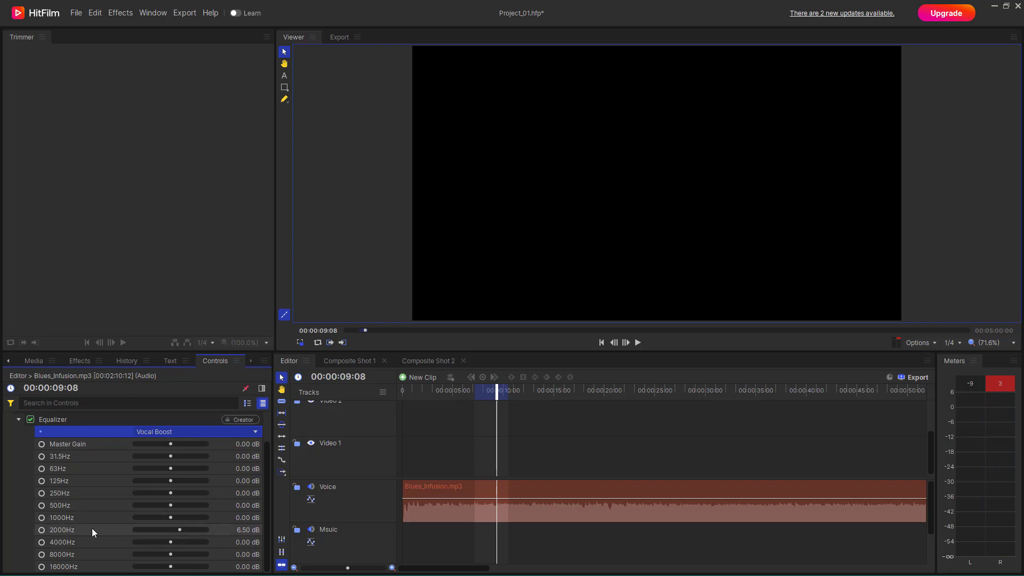
- Try the Simple Bass Cut preset on the Equalizer, replace it with Simple Bass Lift, and preview the clip
left_click(178, 433)
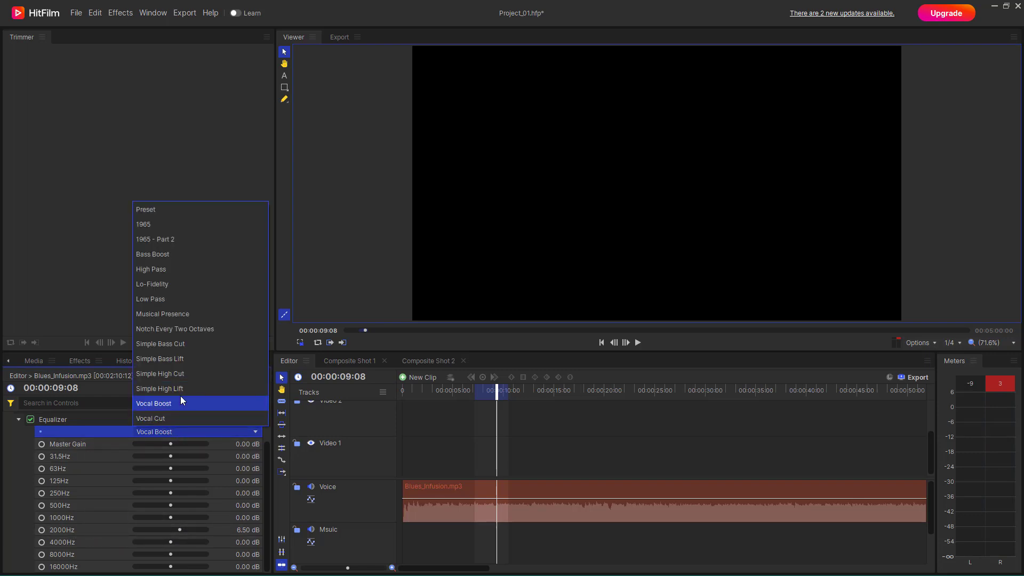
left_click(200, 345)
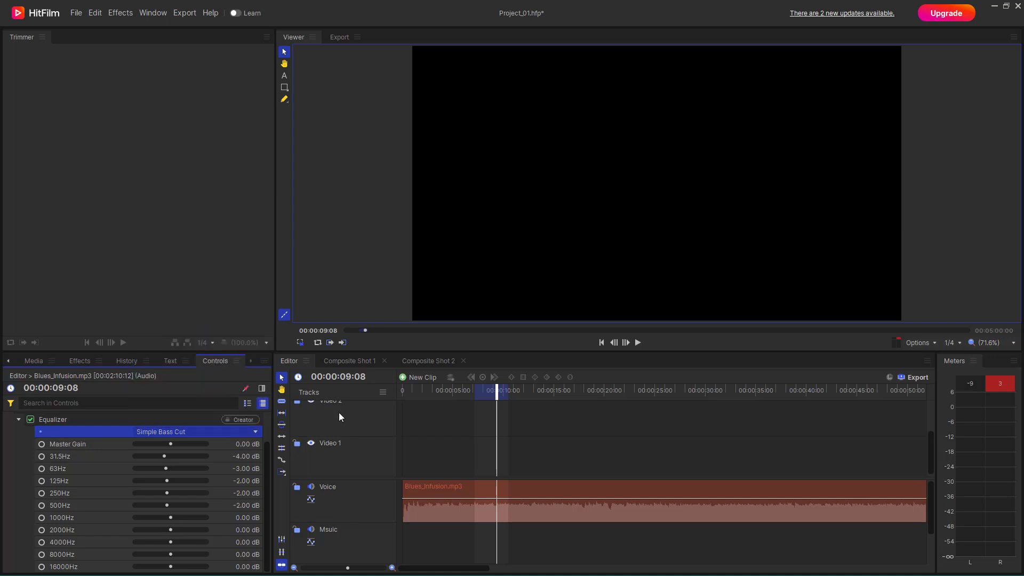
left_click(163, 430)
left_click(180, 360)
left_click(637, 342)
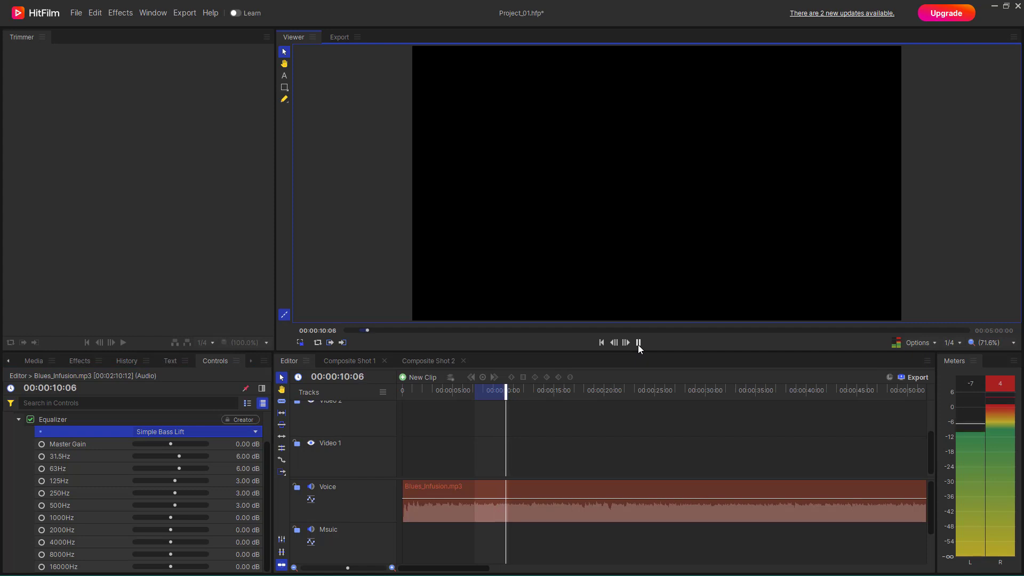
- Switch the Equalizer back to the Simple Bass Cut preset and preview the clip for comparison
left_click(176, 432)
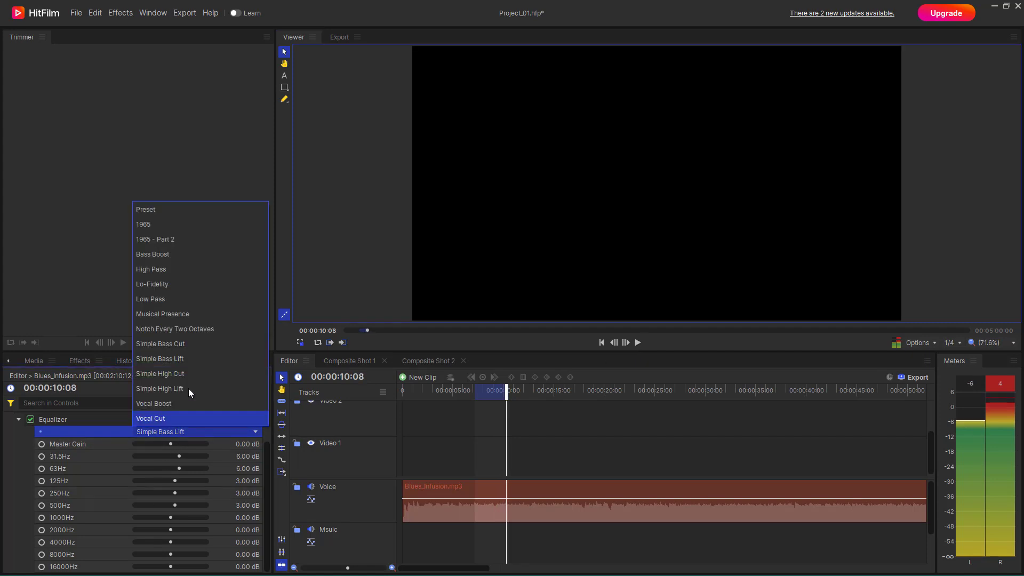
left_click(193, 344)
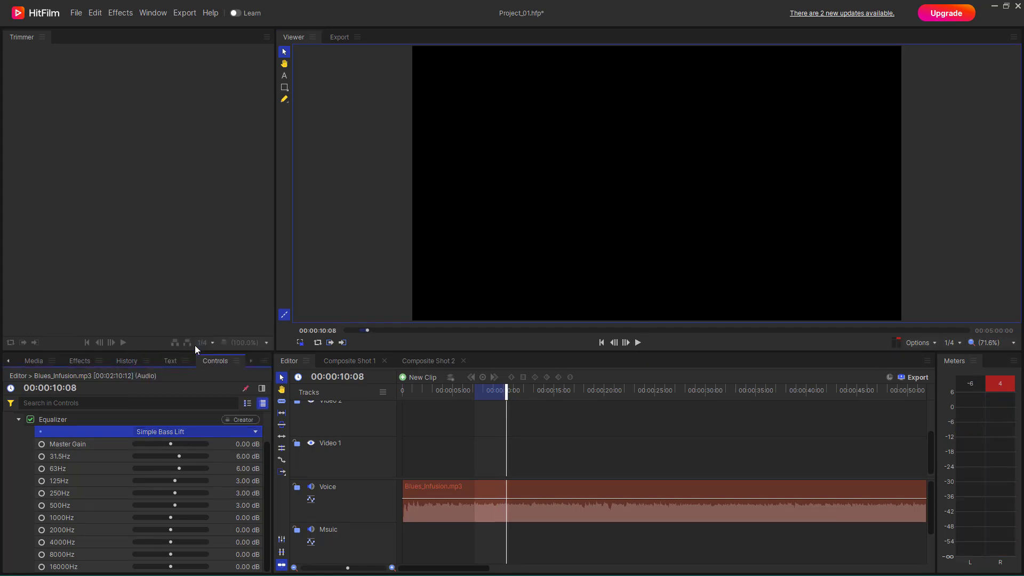
left_click(637, 344)
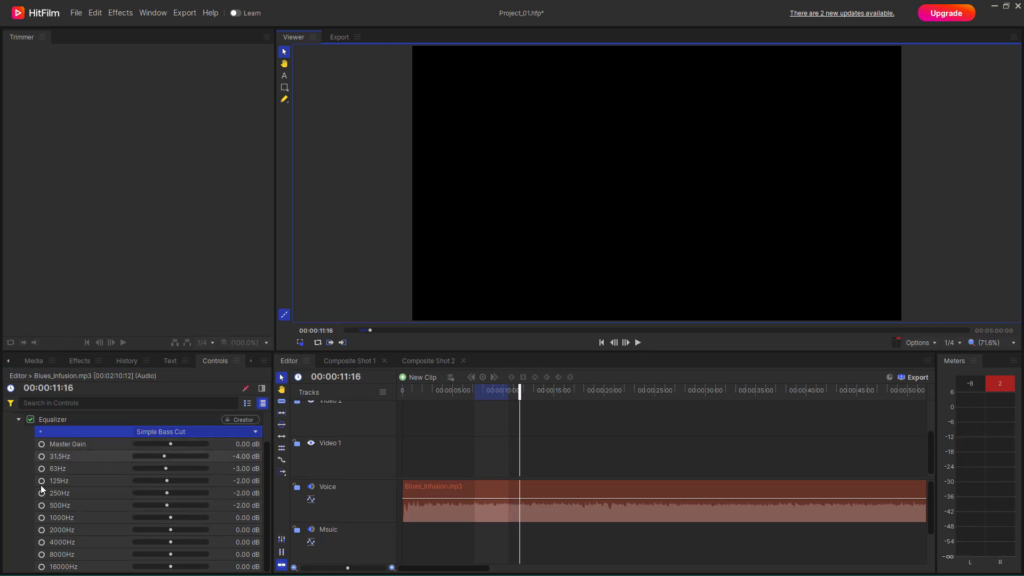
- Apply the Low Pass preset to the clip's Equalizer effect and preview the sound
left_click(154, 431)
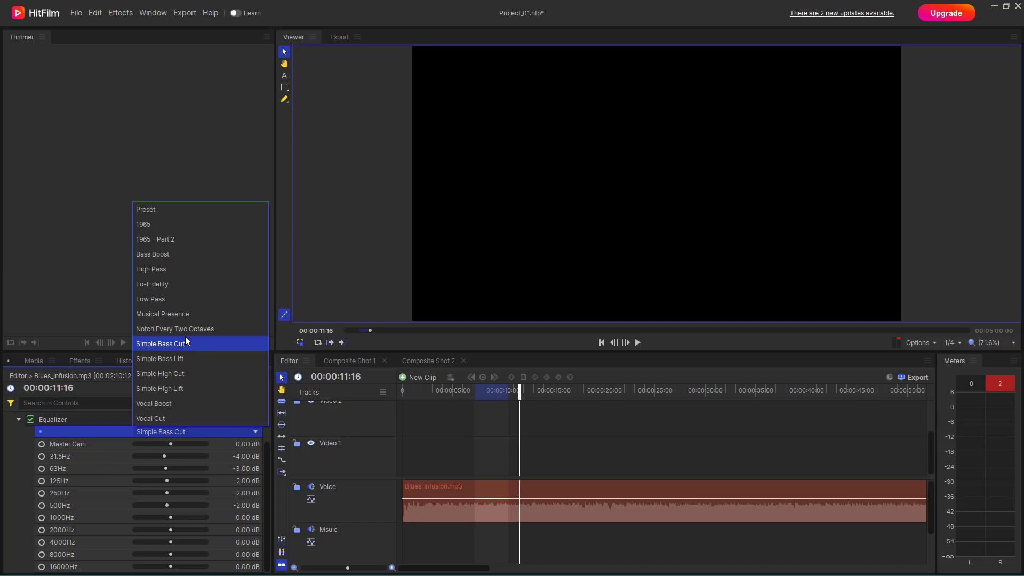
left_click(192, 297)
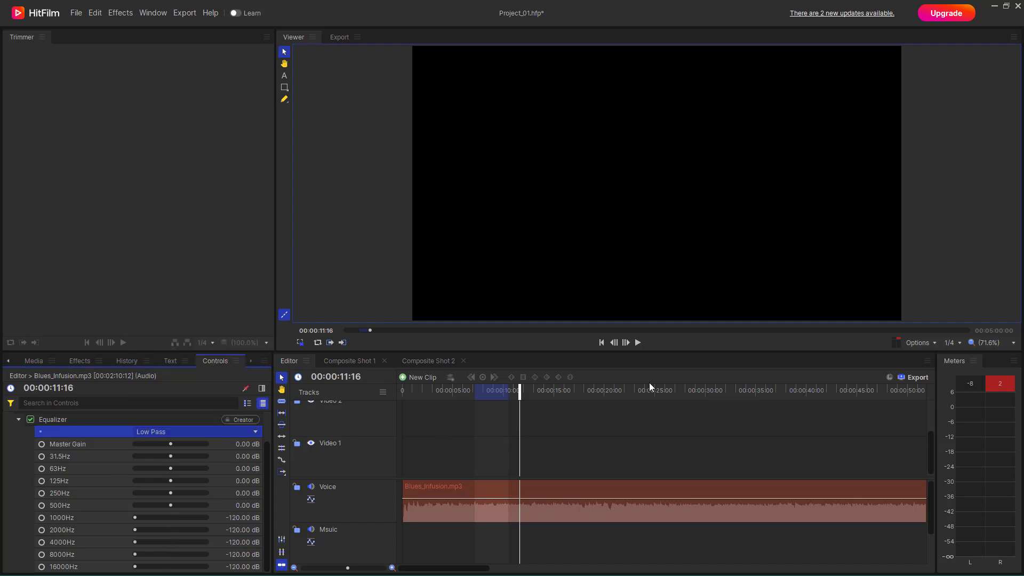
left_click(637, 343)
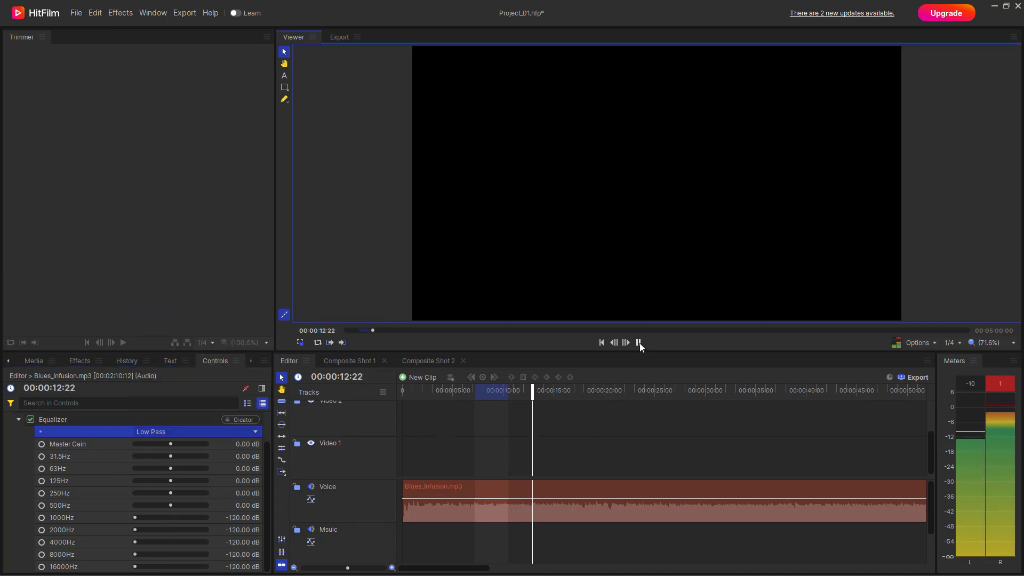
- Apply the Bass Boost preset to the clip's Equalizer effect and preview the sound briefly
left_click(215, 433)
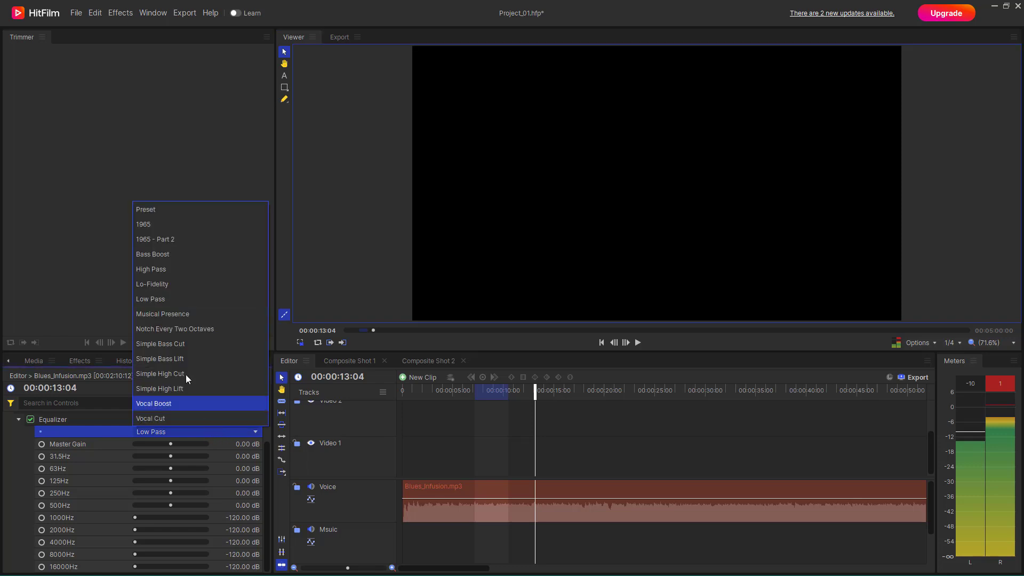
left_click(185, 254)
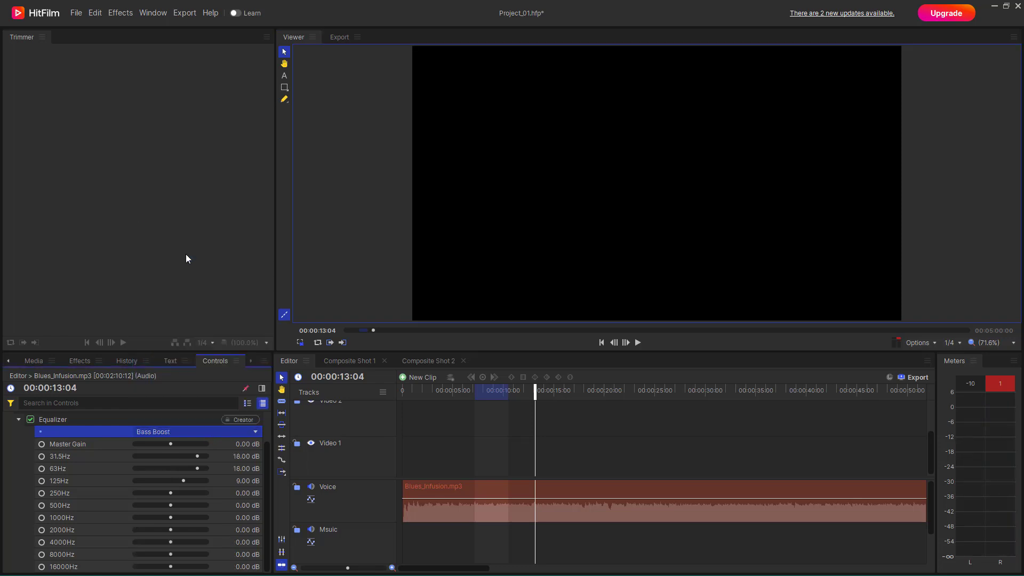
left_click(638, 342)
left_click(639, 342)
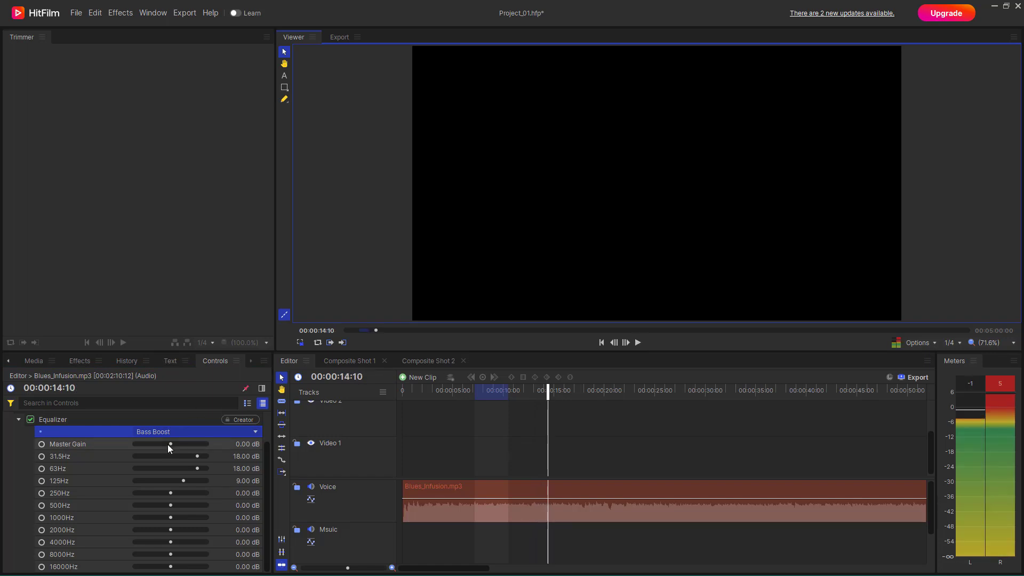
- Apply the 1965 preset to the clip's Equalizer effect and preview the sound
left_click(178, 434)
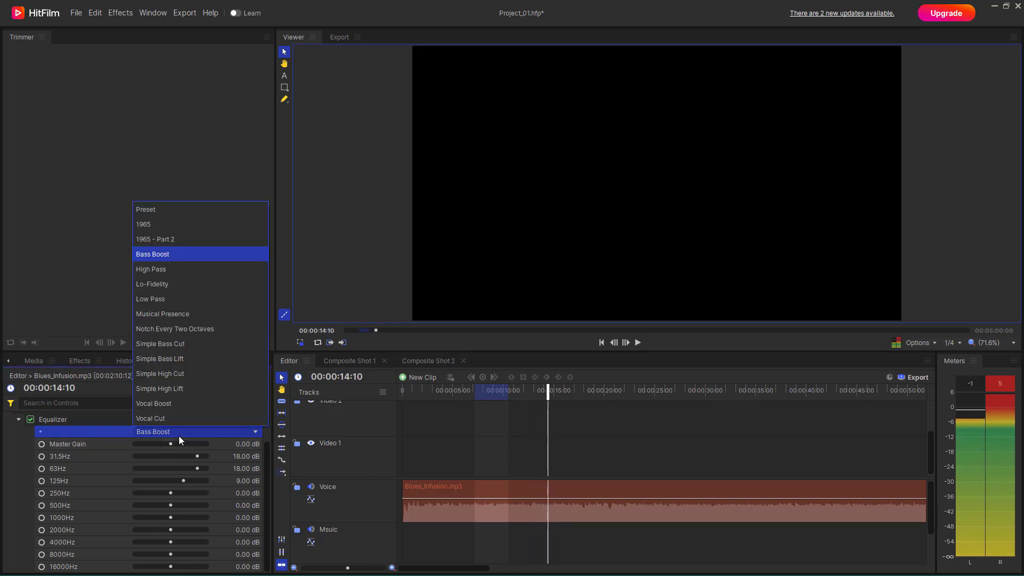
left_click(202, 230)
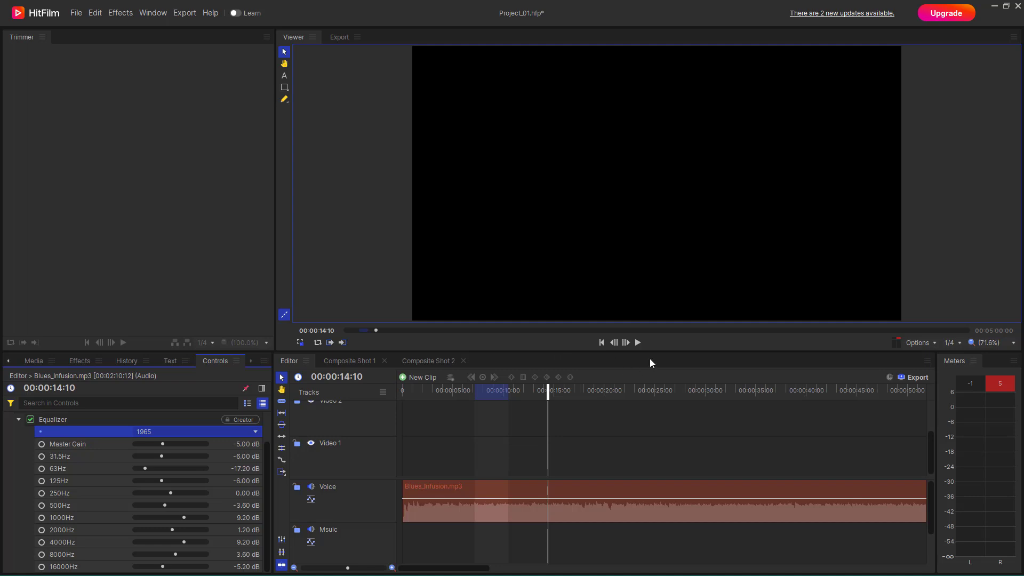
left_click(638, 343)
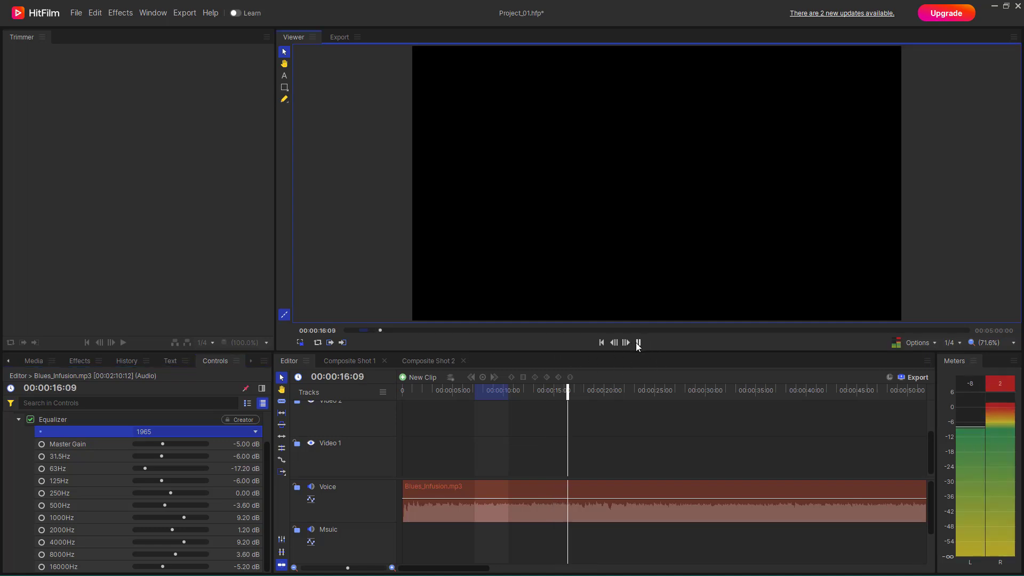
left_click(639, 343)
- Apply the Lo-Fidelity preset to the clip's Equalizer effect and preview the sound
left_click(180, 434)
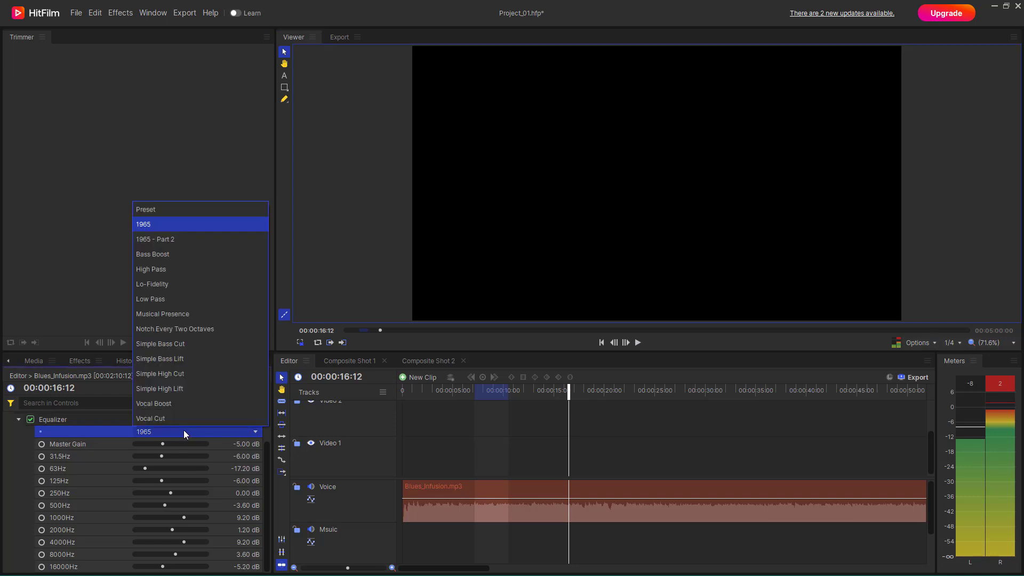
left_click(200, 287)
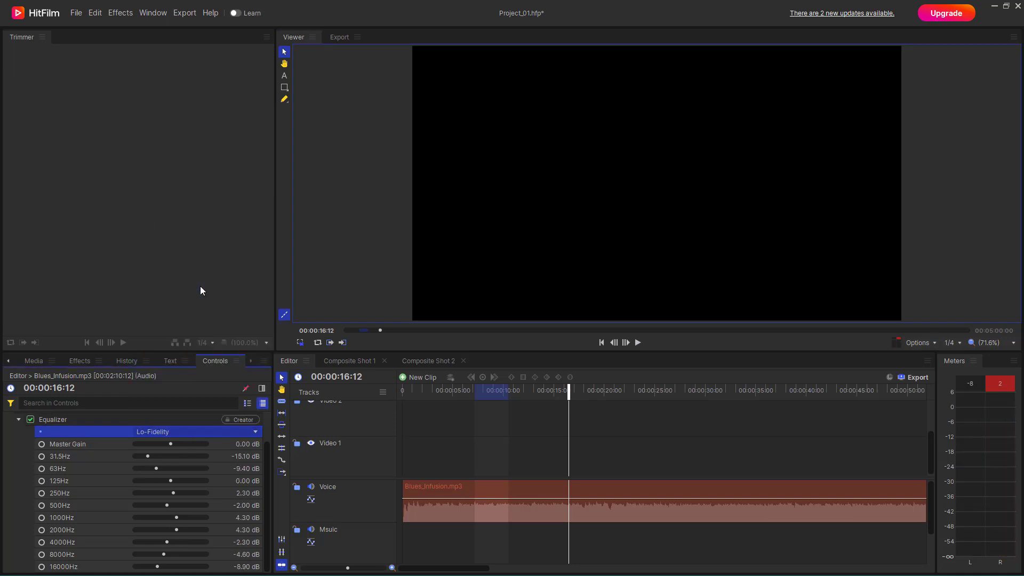
left_click(638, 343)
left_click(639, 344)
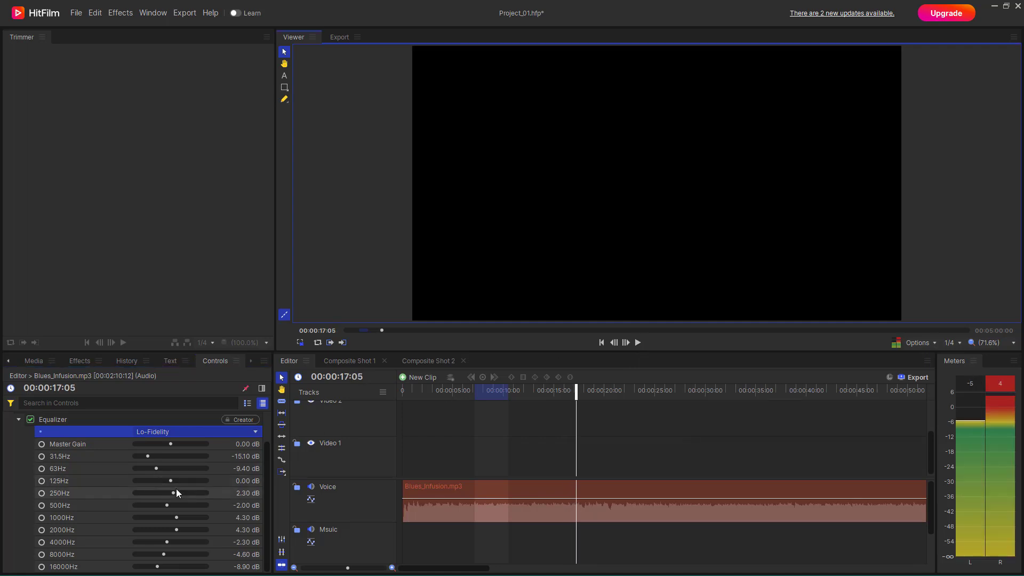
- Customize the Lo-Fidelity preset with 250Hz at -1.92 dB, 500Hz at 12.96 dB and 1000Hz at 9.60 dB, and preview the clip
left_click_drag(174, 491, 206, 518)
left_click(638, 343)
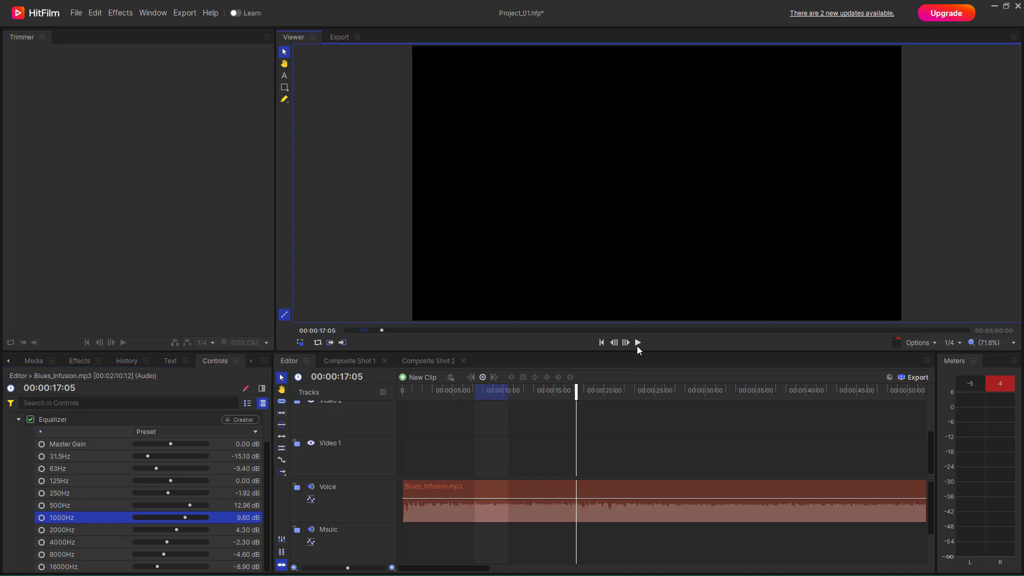
left_click(638, 345)
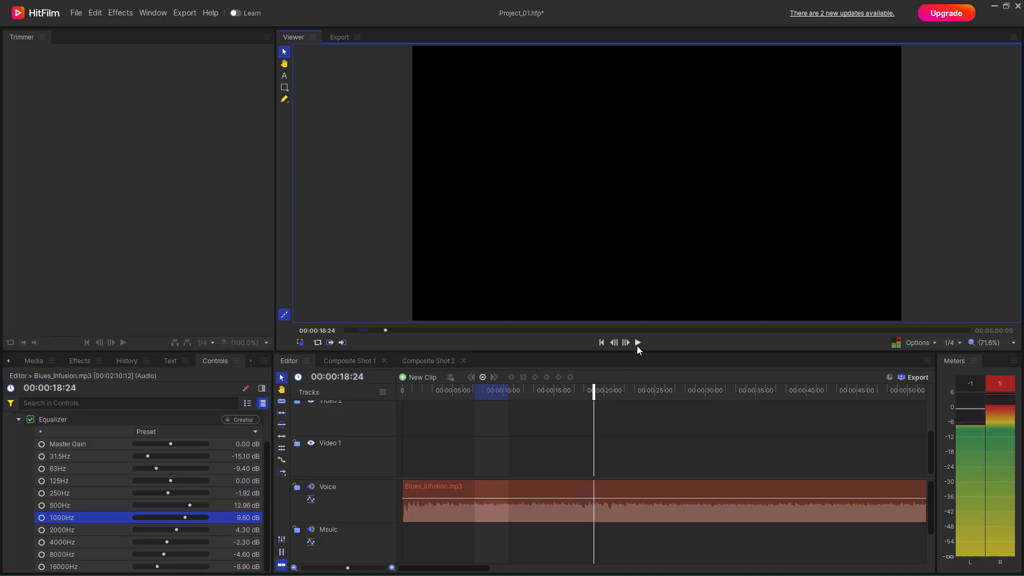